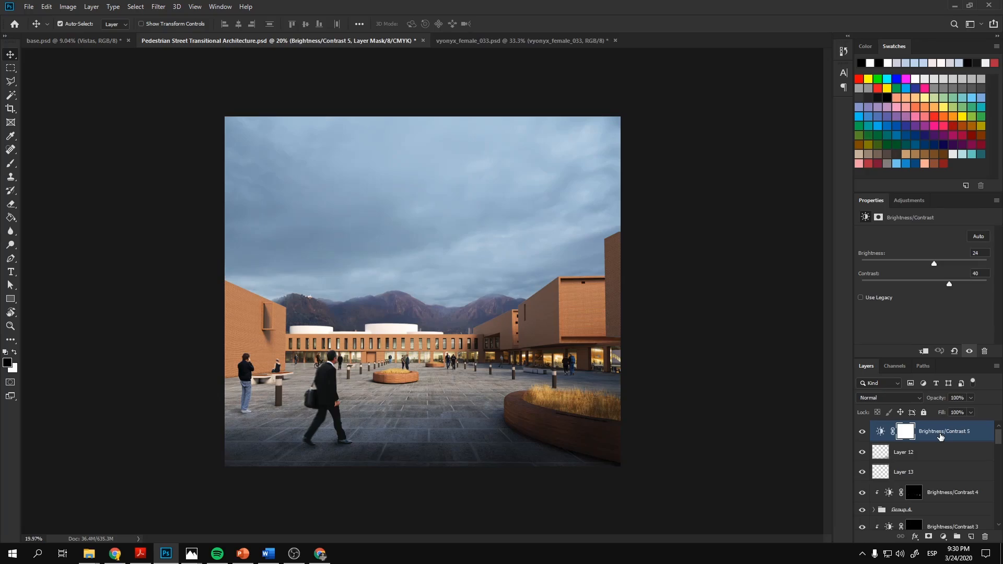
- Delete Brightness/Contrast 5, Layer 12 and Layer 13 from the top of the stack
key("Delete")
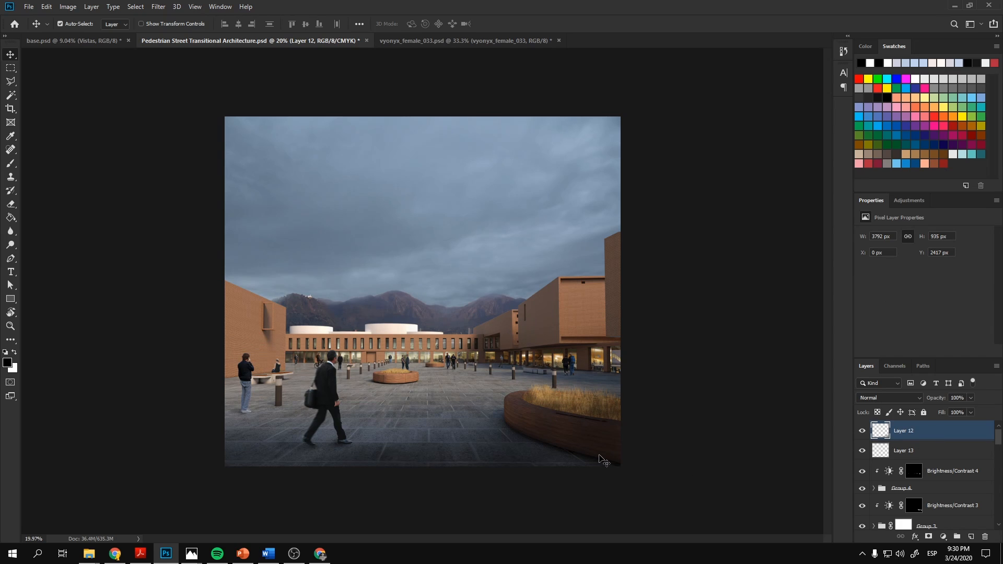
key("Delete")
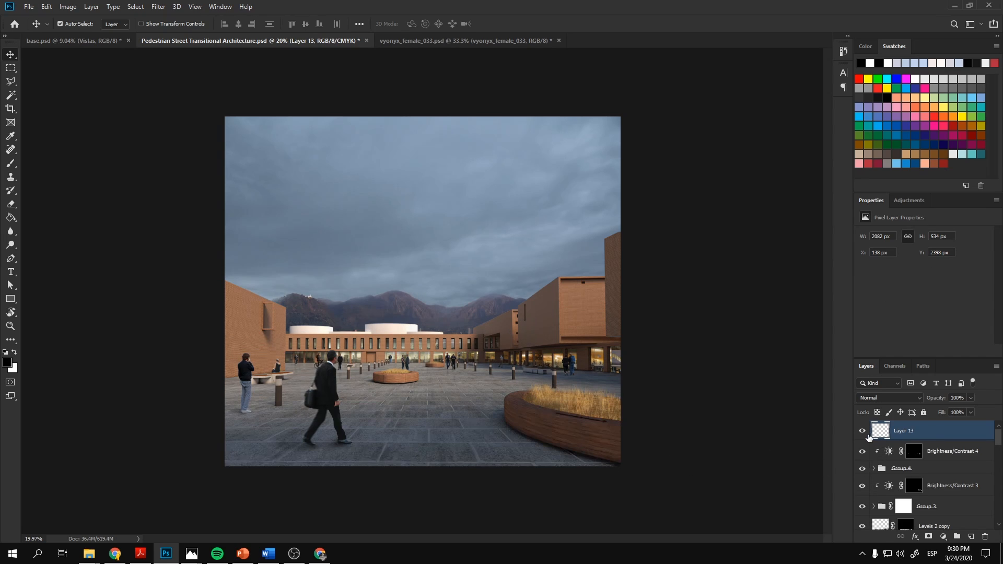
left_click(864, 431)
key("Delete")
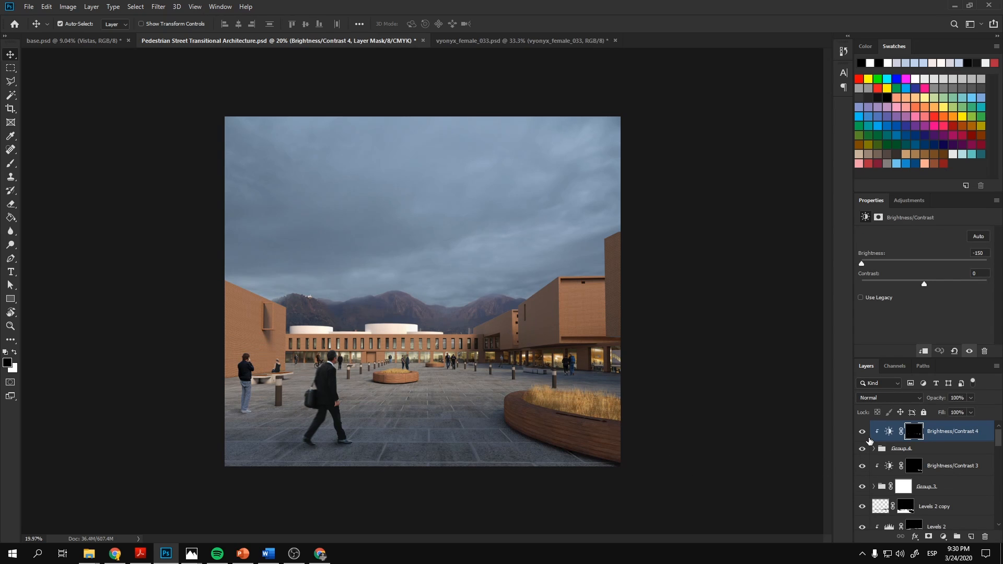
- Toggle Brightness/Contrast 4 off and back on to compare the image
left_click(863, 431)
left_click(862, 432)
scroll(996, 445, "down", 2)
left_click_drag(997, 445, 994, 475)
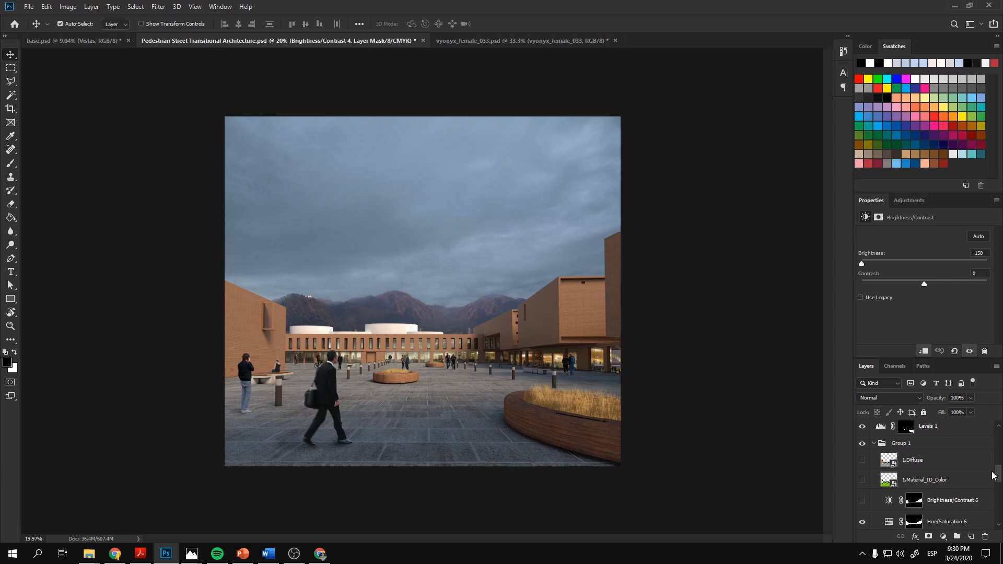
left_click_drag(993, 474, 993, 433)
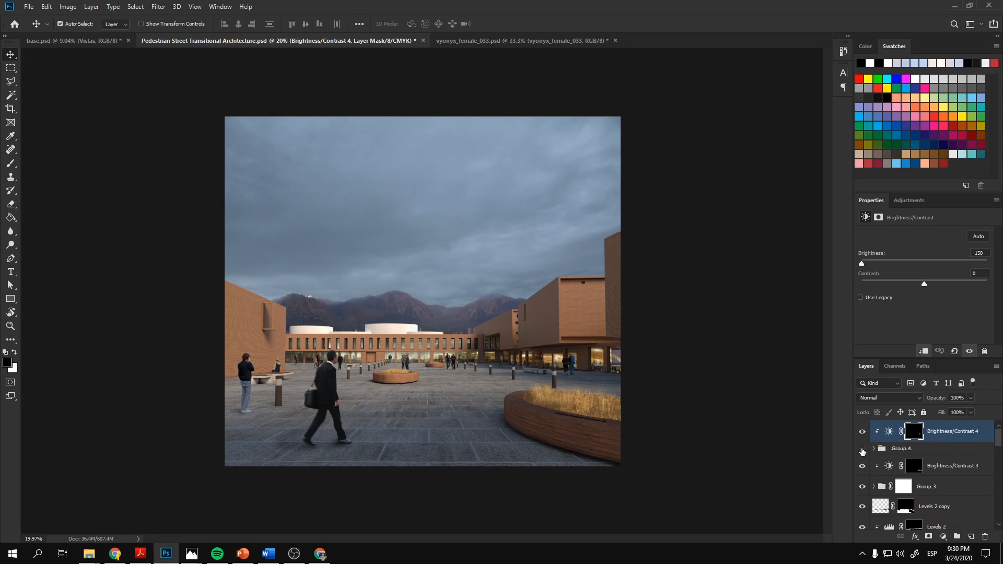
- Flick the people group, Brightness/Contrast 4 and Group 3 off and on to compare
left_click(863, 448)
left_click(863, 448)
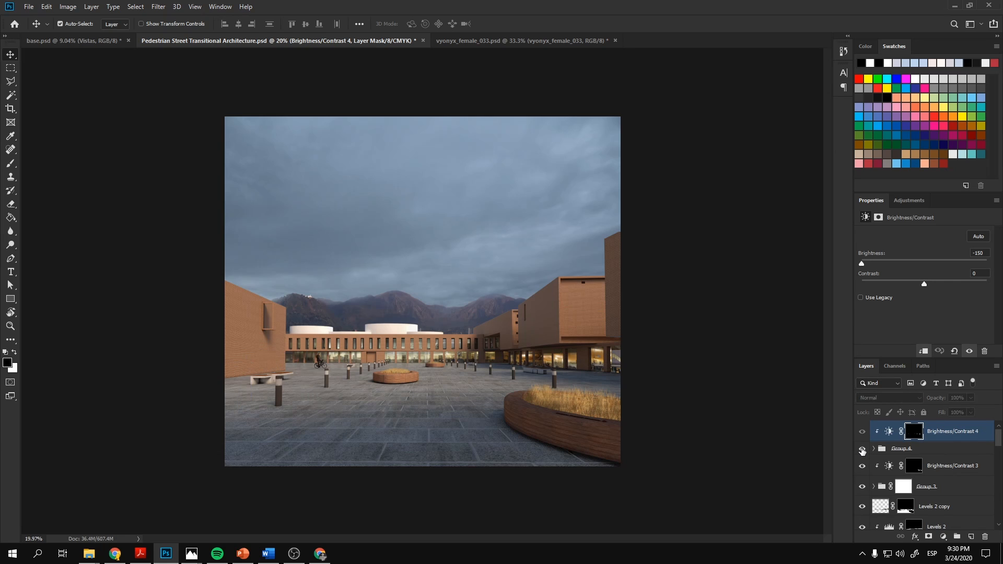
left_click(862, 448)
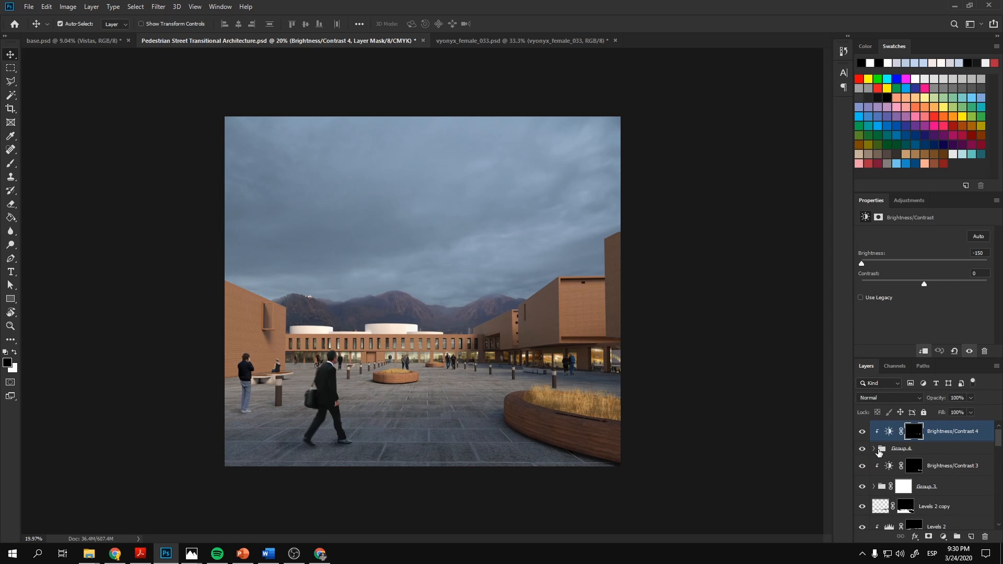
left_click(863, 431)
left_click(862, 487)
scroll(867, 497, "down", 2)
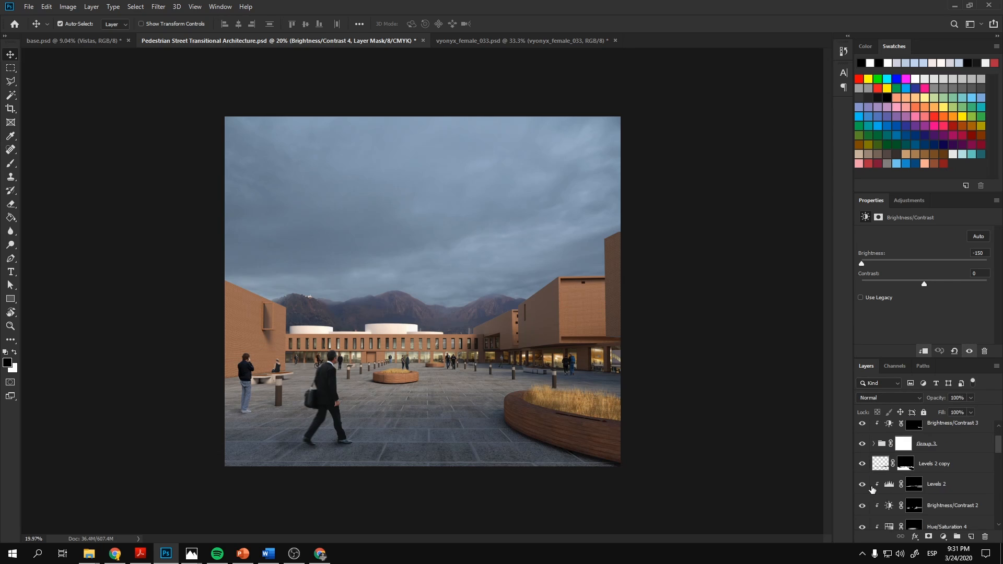
left_click_drag(999, 445, 993, 519)
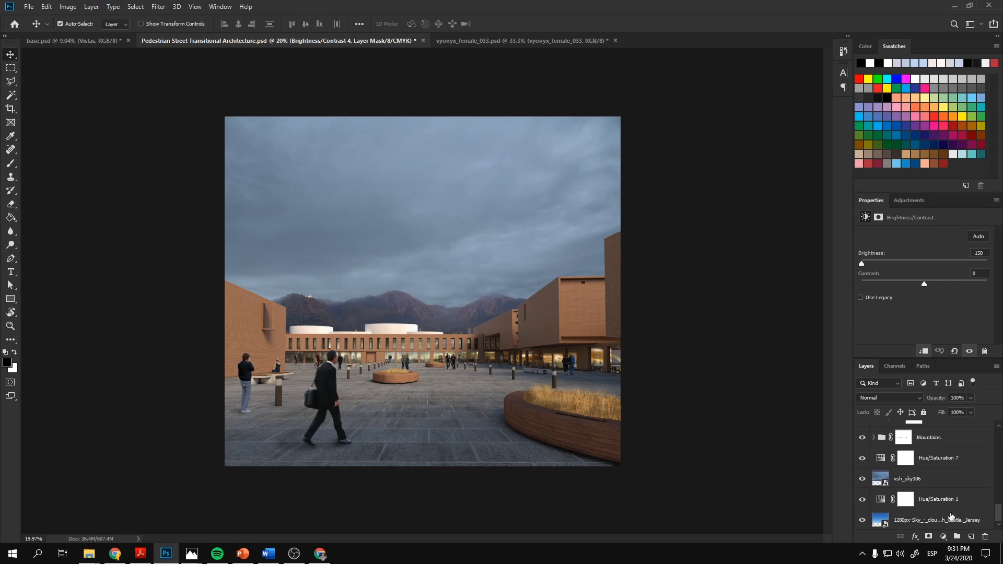
scroll(947, 516, "up", 3)
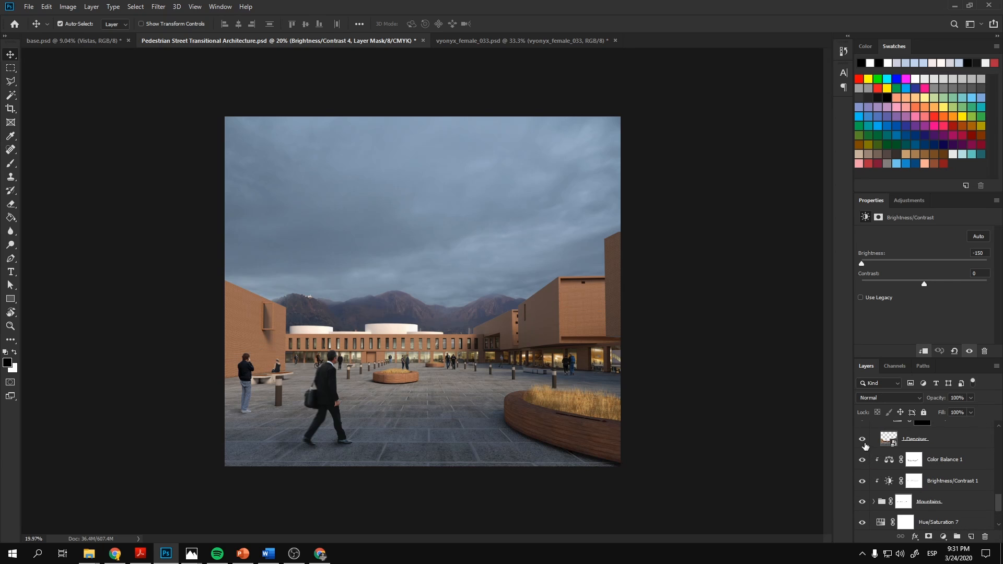
- Hide the 1.Denoiser layer and show the 1.Diffuse pass instead
left_click(862, 439)
scroll(870, 454, "up", 4)
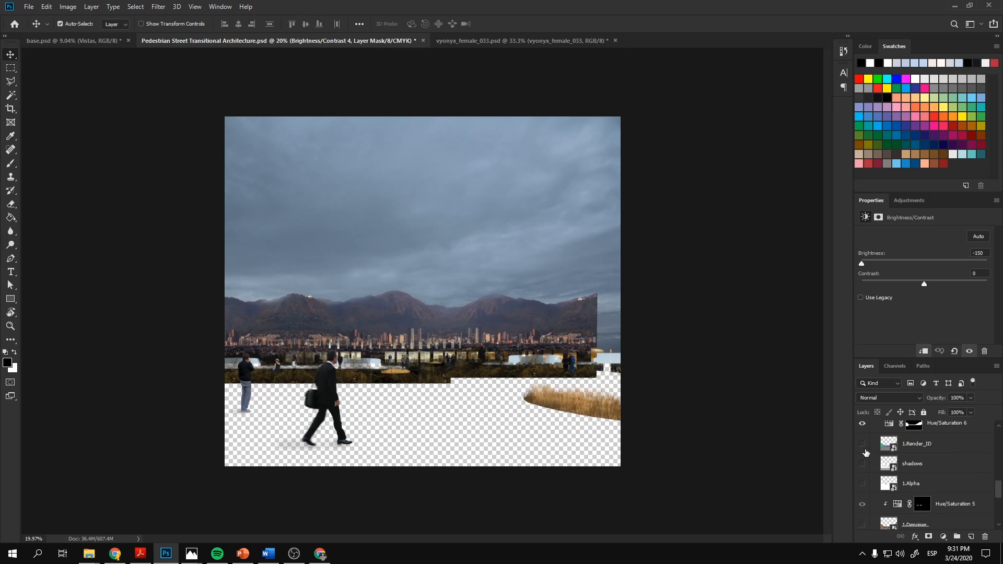
scroll(866, 451, "up", 2)
scroll(869, 458, "up", 2)
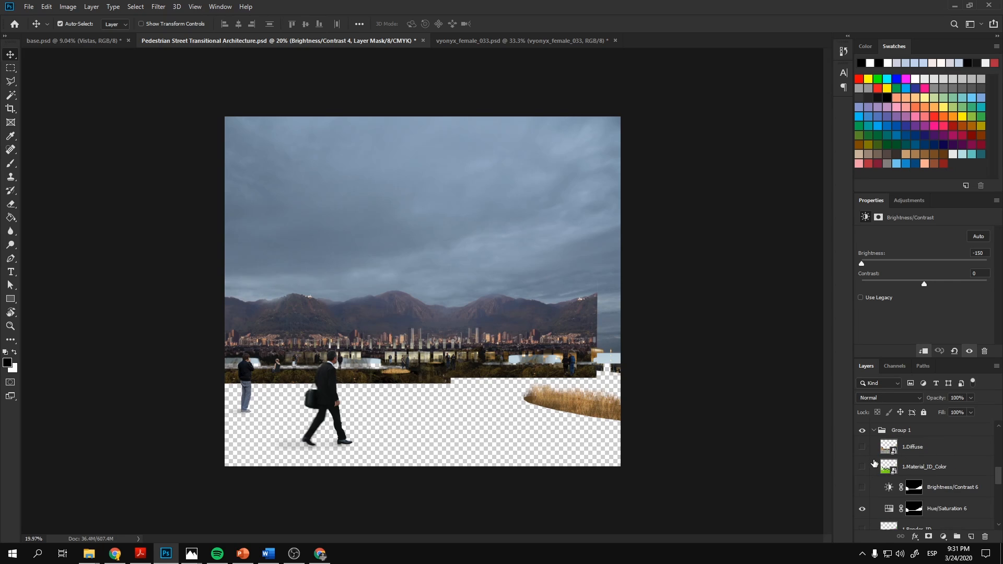
left_click(863, 447)
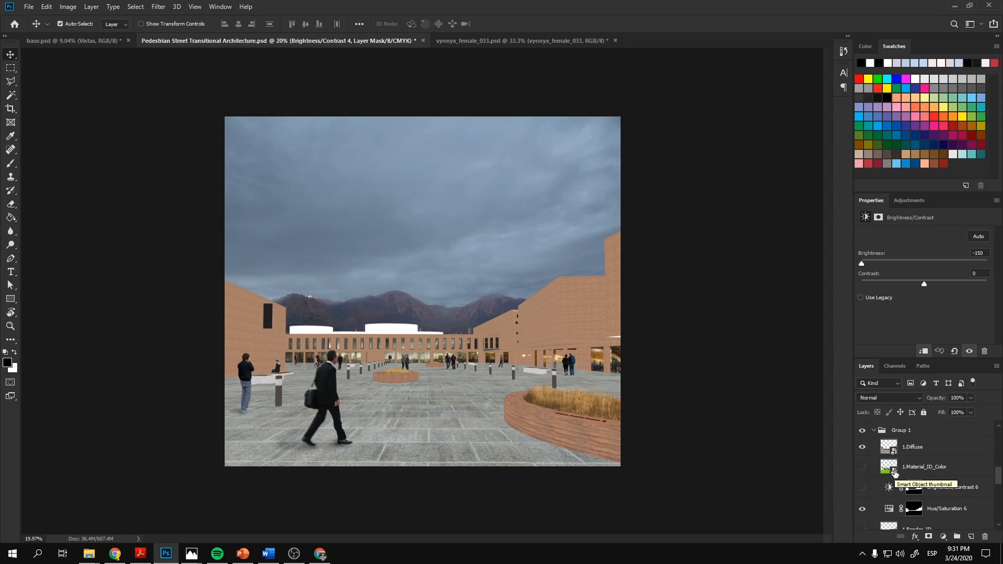
scroll(912, 475, "down", 2)
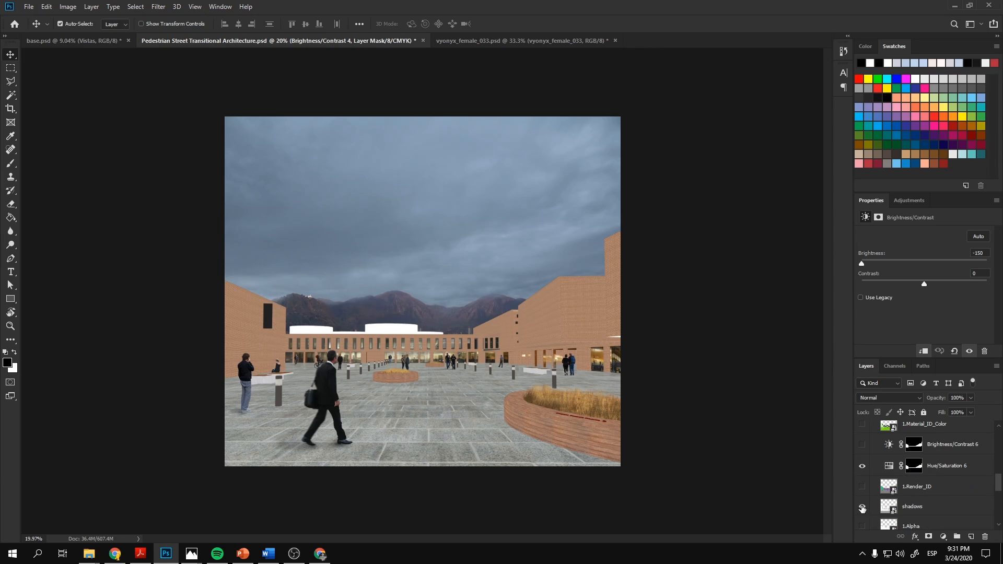
- Move the shadows layer above 1.Diffuse and raise its opacity to about 58%
left_click(921, 510)
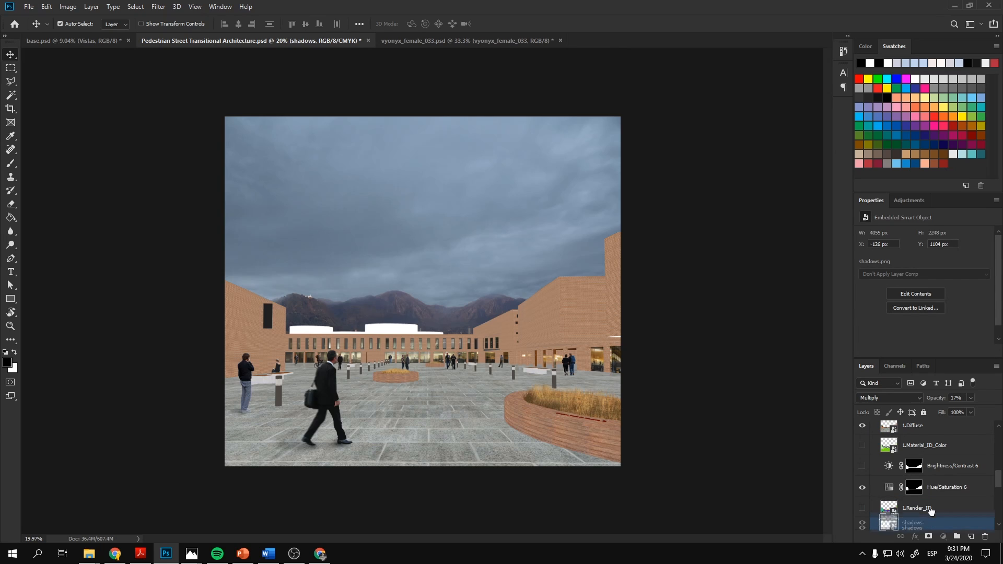
mouse_move(932, 523)
left_mouse_down()
mouse_move(920, 422)
mouse_move(923, 439)
left_mouse_up()
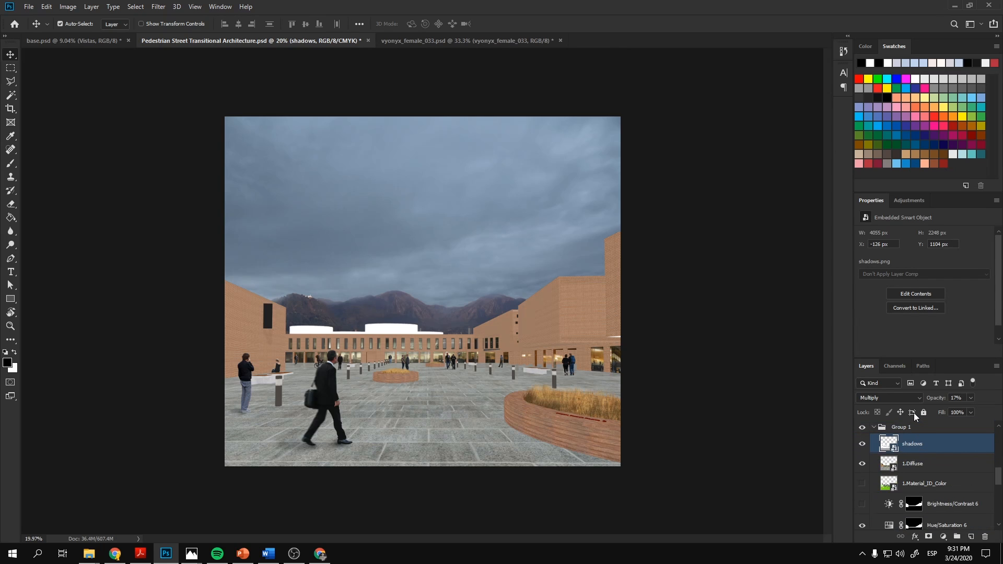
mouse_move(937, 399)
left_mouse_down()
mouse_move(957, 400)
mouse_move(888, 402)
mouse_move(910, 404)
left_mouse_up()
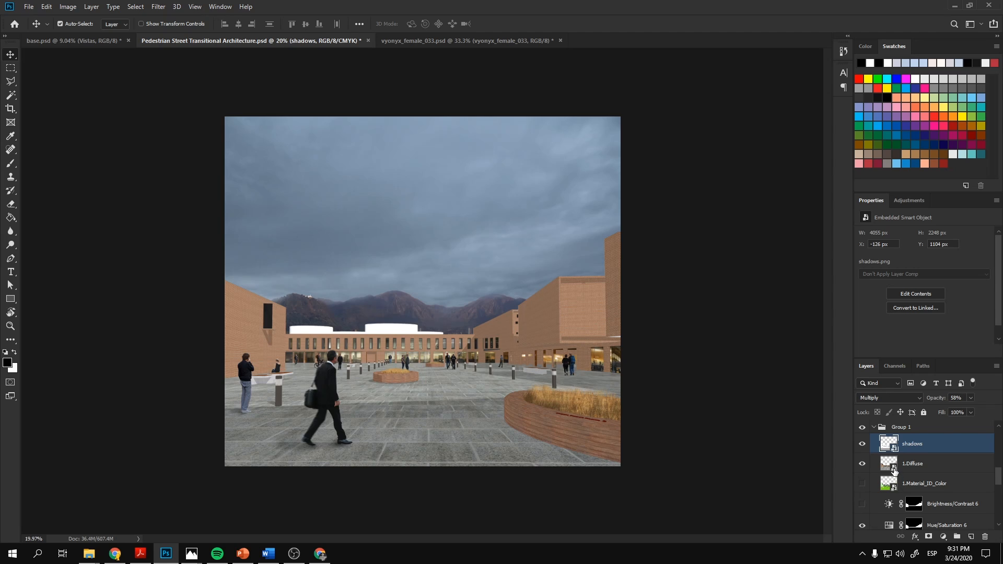
- Hide the vsh_sky106 cloudy sky to compare, then bring it back
left_click(499, 249)
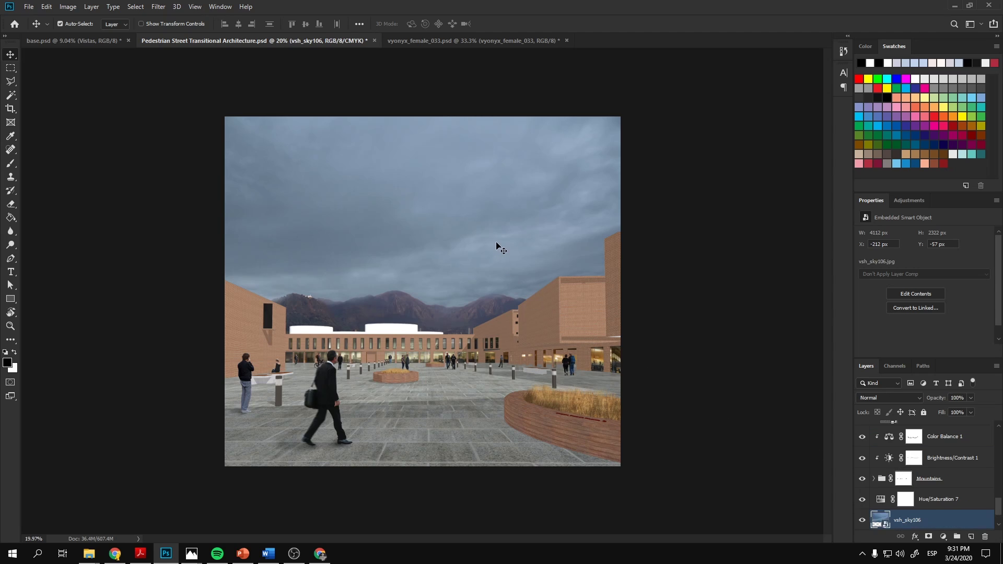
left_click(863, 520)
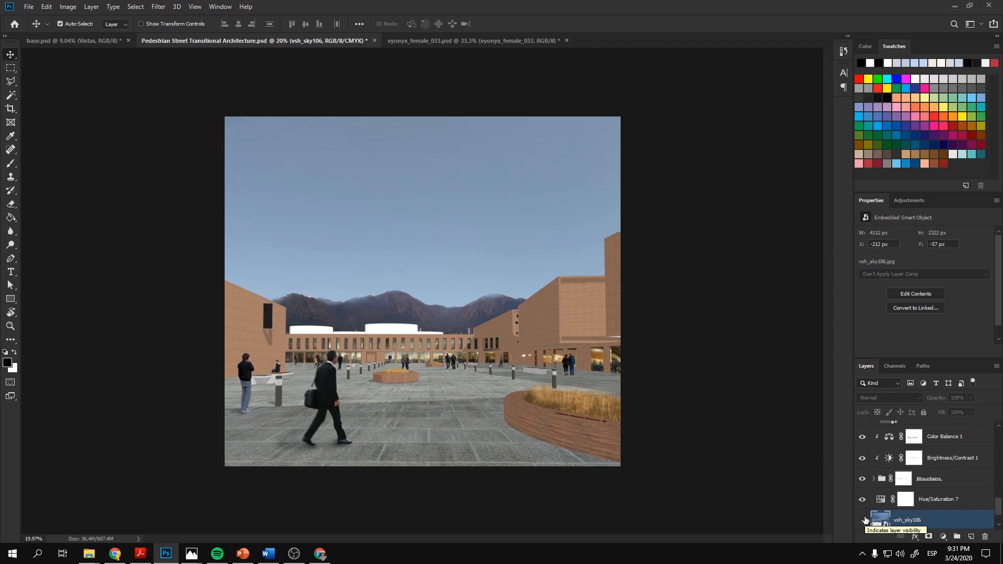
left_click(864, 520)
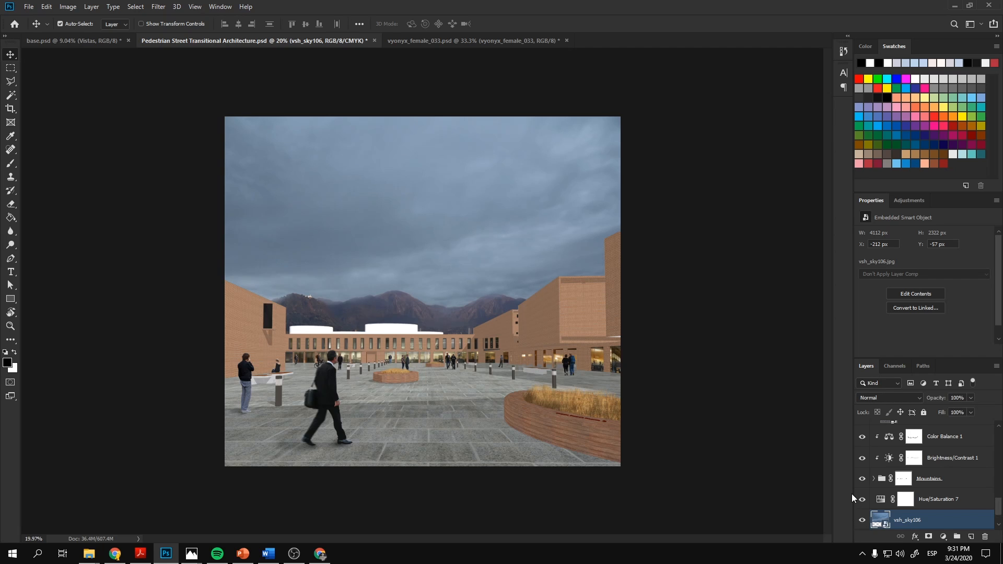
scroll(451, 405, "down", 1)
scroll(461, 401, "down", 1)
scroll(461, 401, "up", 1)
scroll(416, 403, "up", 2)
- Add a Black & White adjustment above the people group, then delete it again
left_click(329, 385)
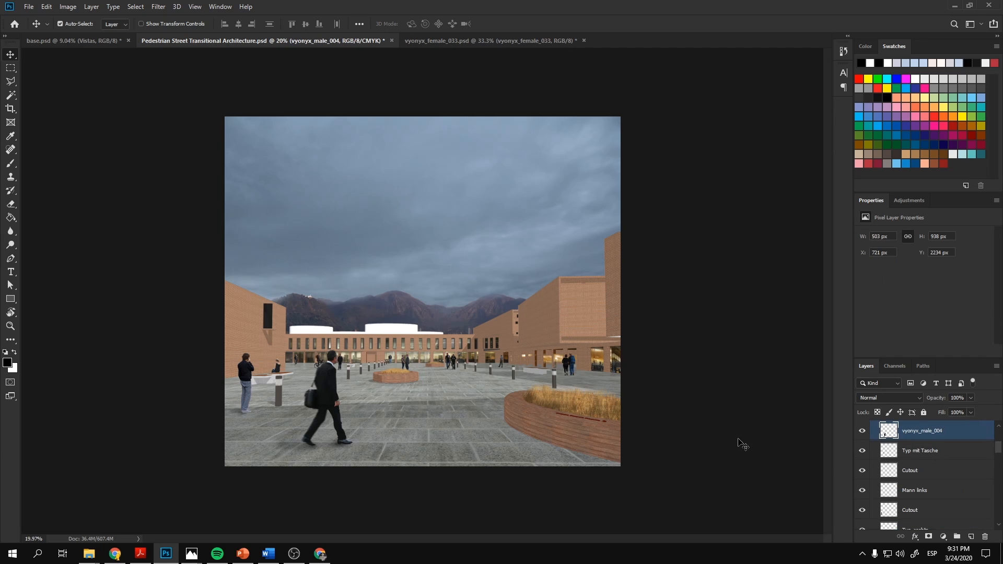
scroll(887, 471, "up", 2)
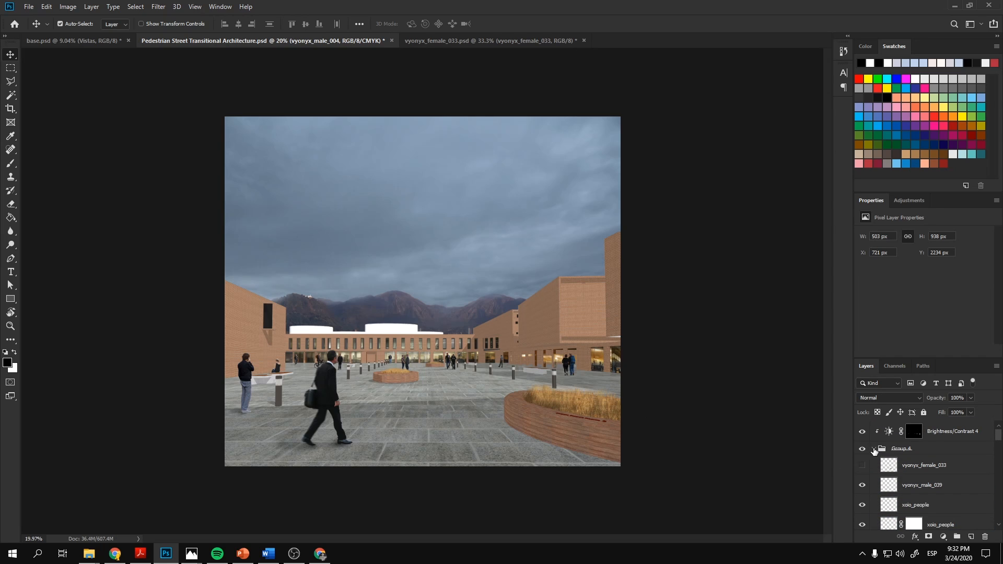
left_click(874, 449)
left_click(908, 201)
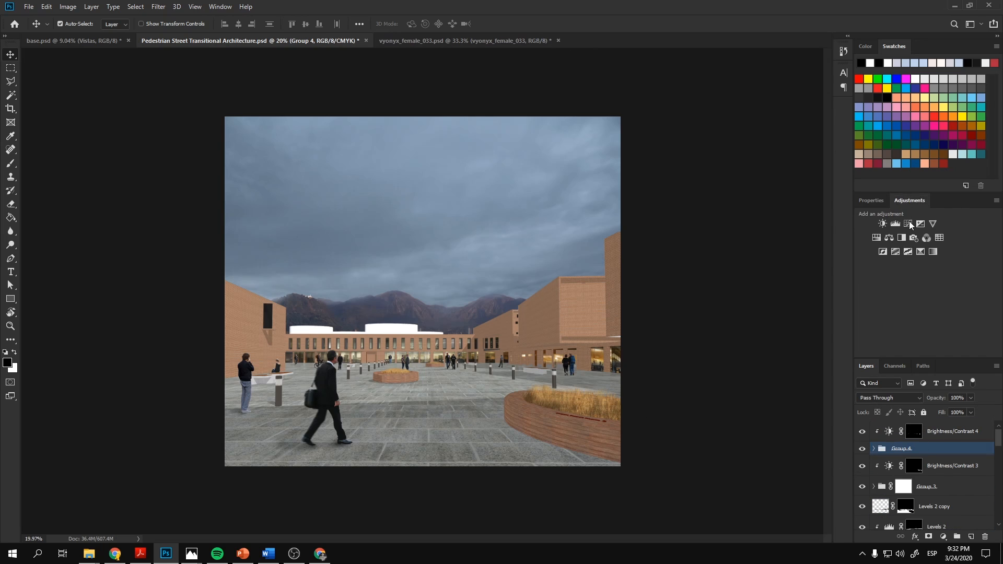
left_click(903, 236)
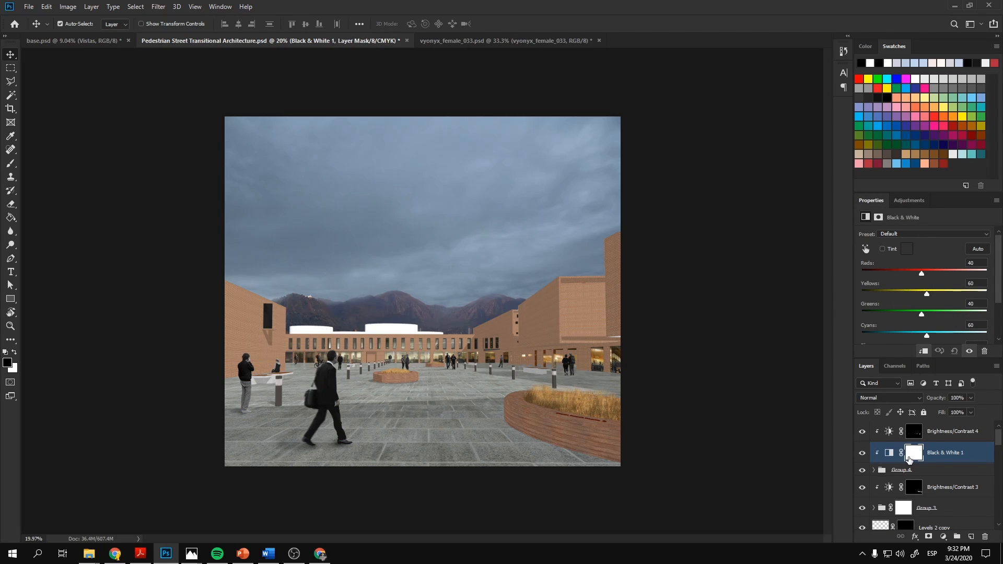
key("Delete")
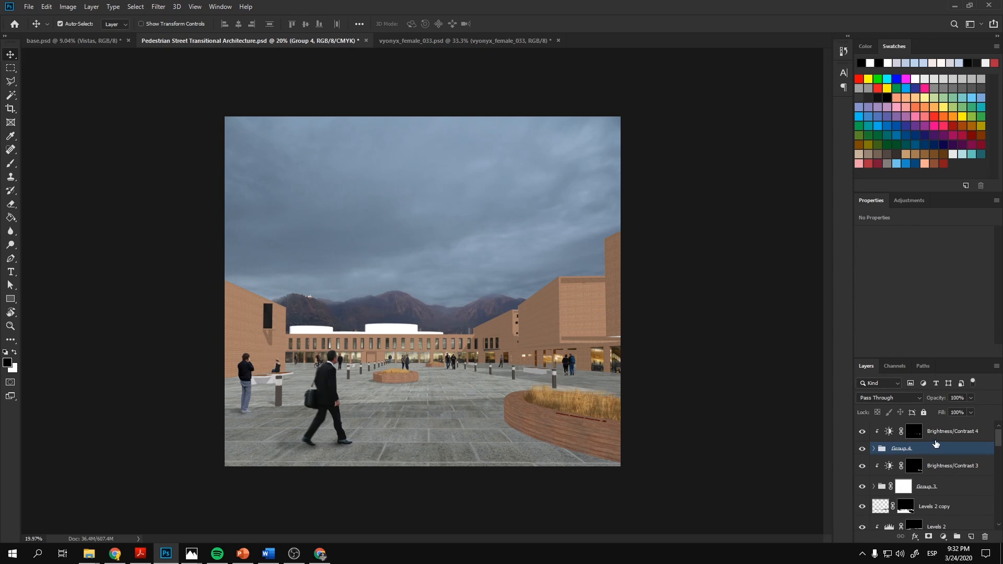
- Duplicate Group 4 with Brightness/Contrast 4, merge the copy into one layer and hide the original group
left_click(937, 441, "shift")
key("ctrl+j")
right_click(937, 440)
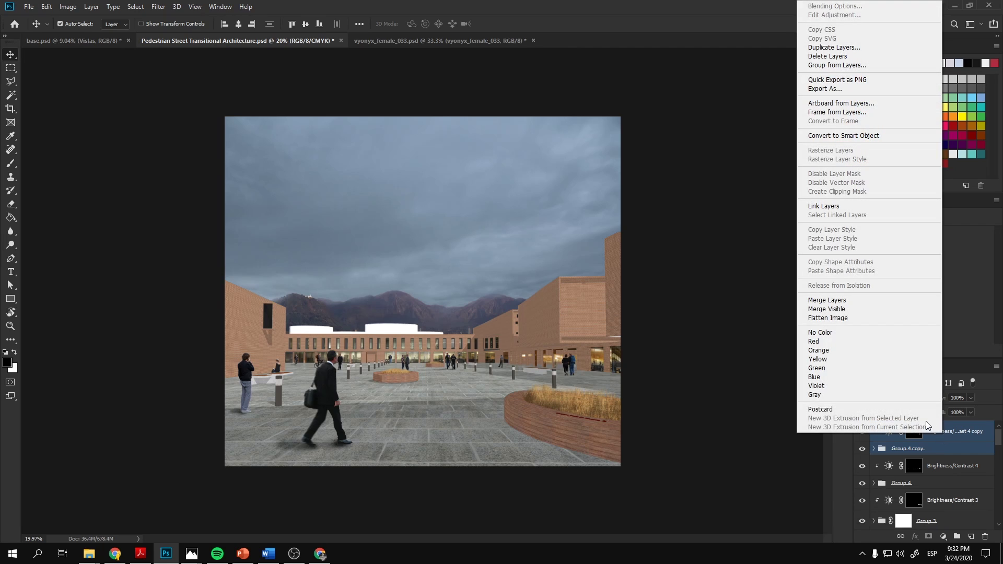
left_click(828, 300)
left_click(864, 472)
left_click(157, 6)
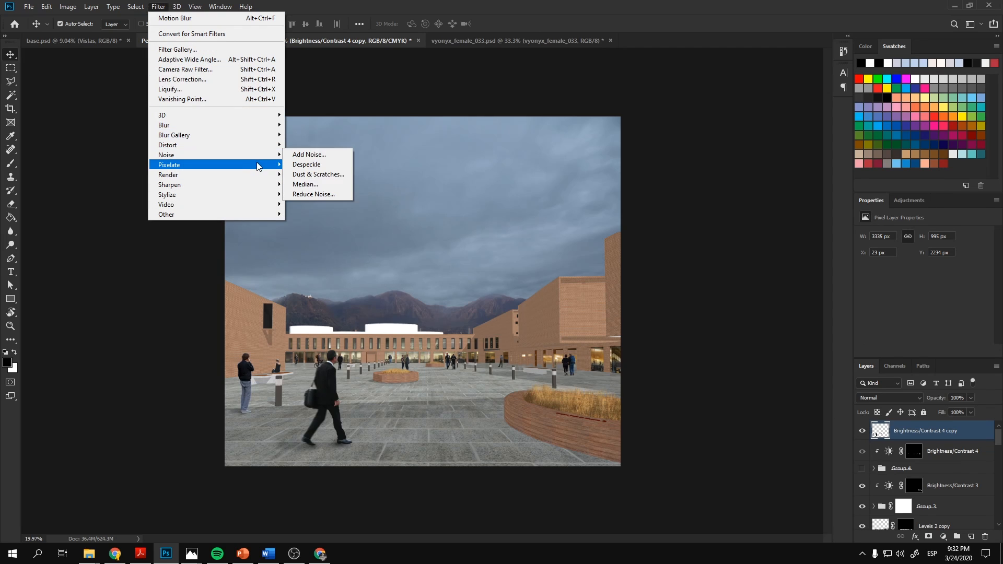
- Preview Cutout and Dry Brush on the people, panning to the walking businessman
key("Escape")
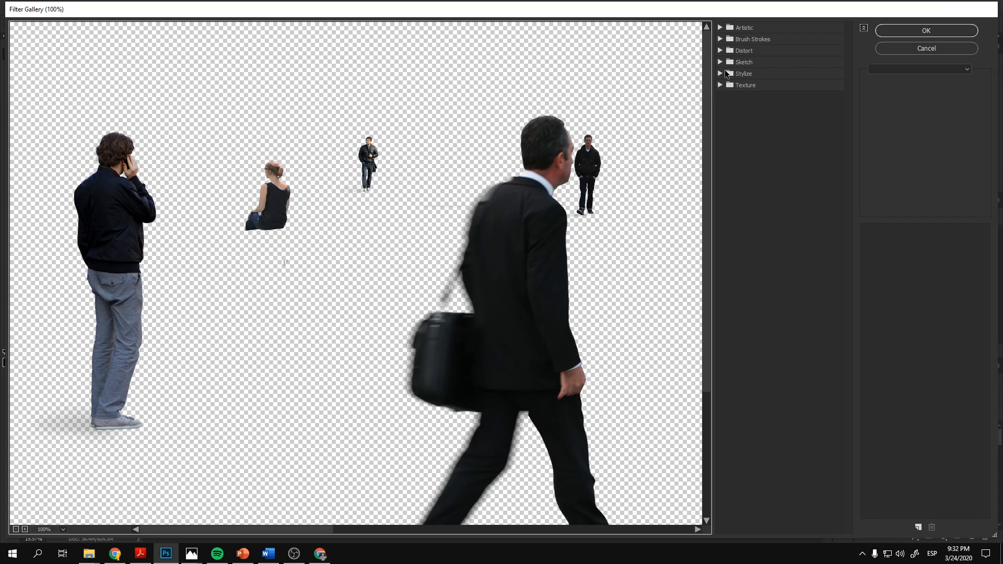
left_click(720, 29)
left_click(779, 47)
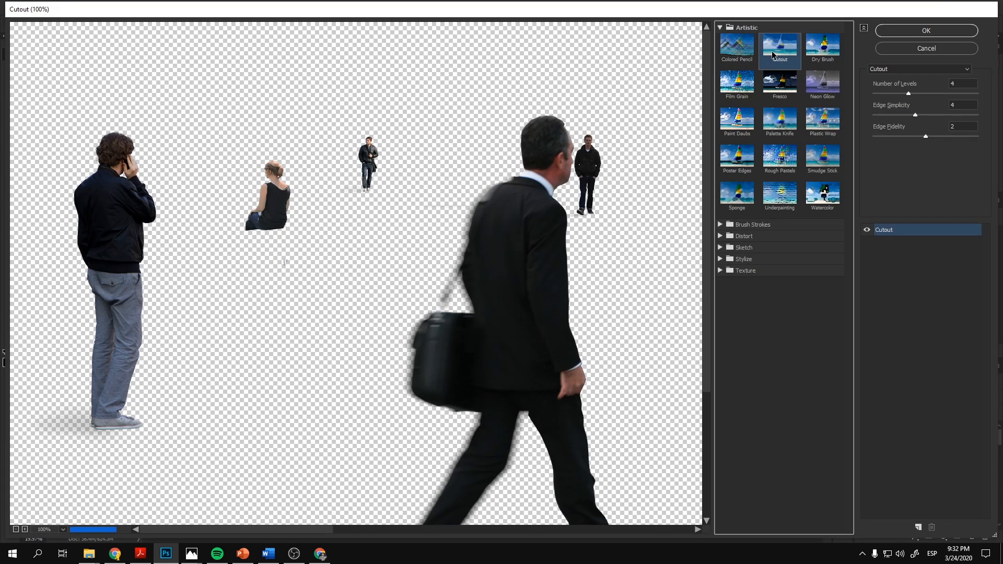
left_click(822, 47)
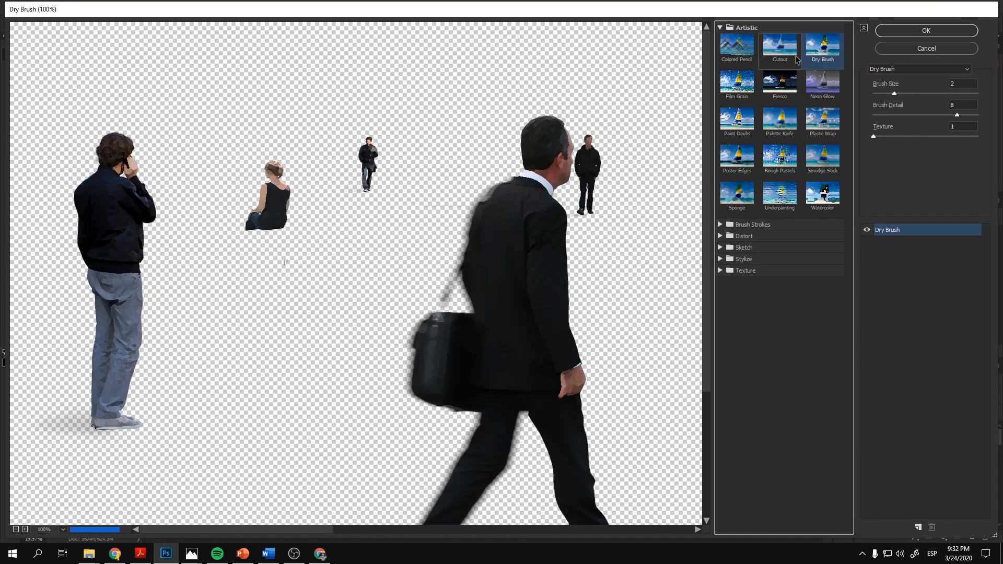
left_click(779, 47)
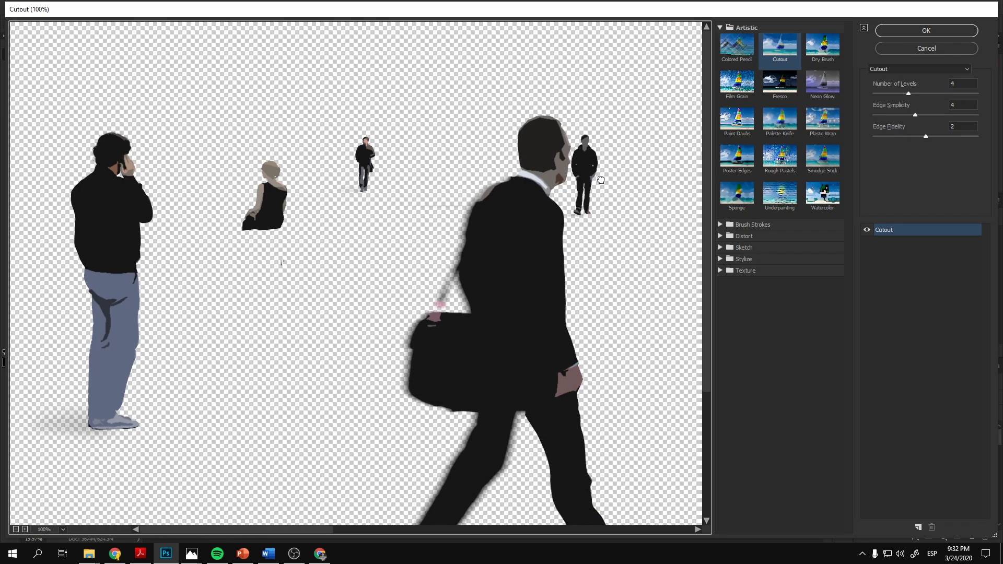
left_click_drag(619, 163, 334, 163)
left_click_drag(614, 197, 317, 223)
left_click_drag(229, 223, 608, 230)
left_click_drag(423, 314, 608, 230)
left_click_drag(470, 235, 548, 219)
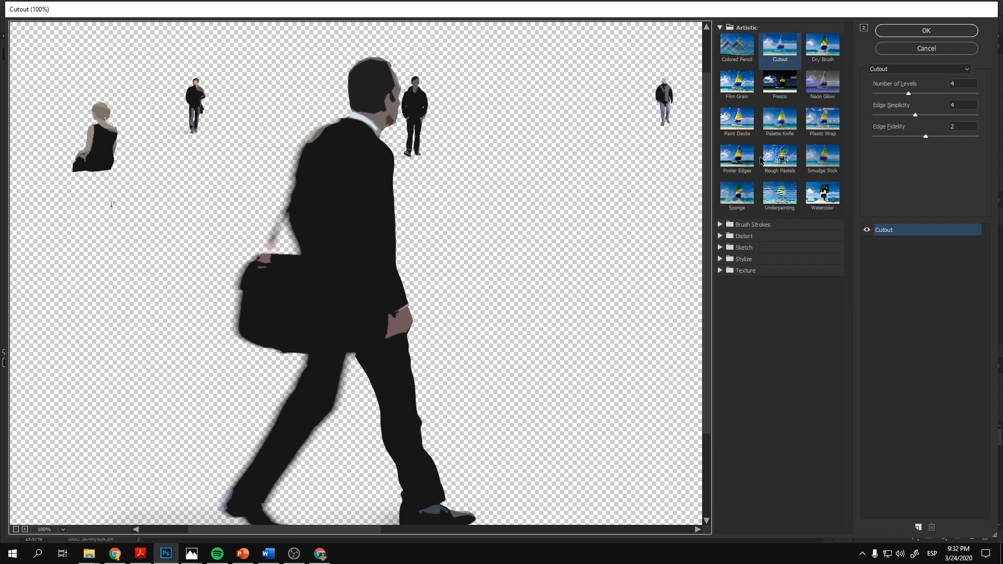
- Click through the remaining Artistic effects from Colored Pencil to Watercolor on the people
left_click(735, 46)
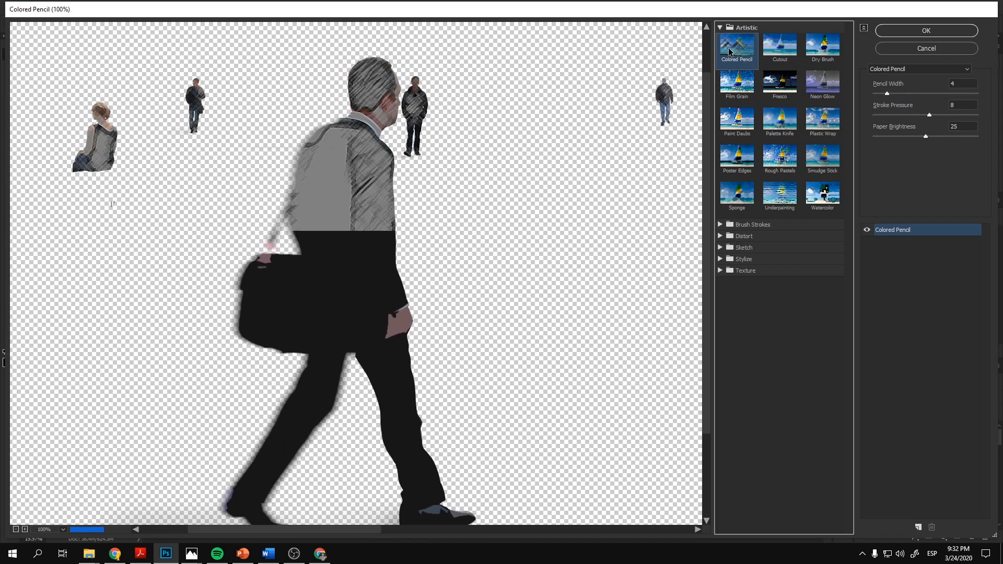
left_click(823, 47)
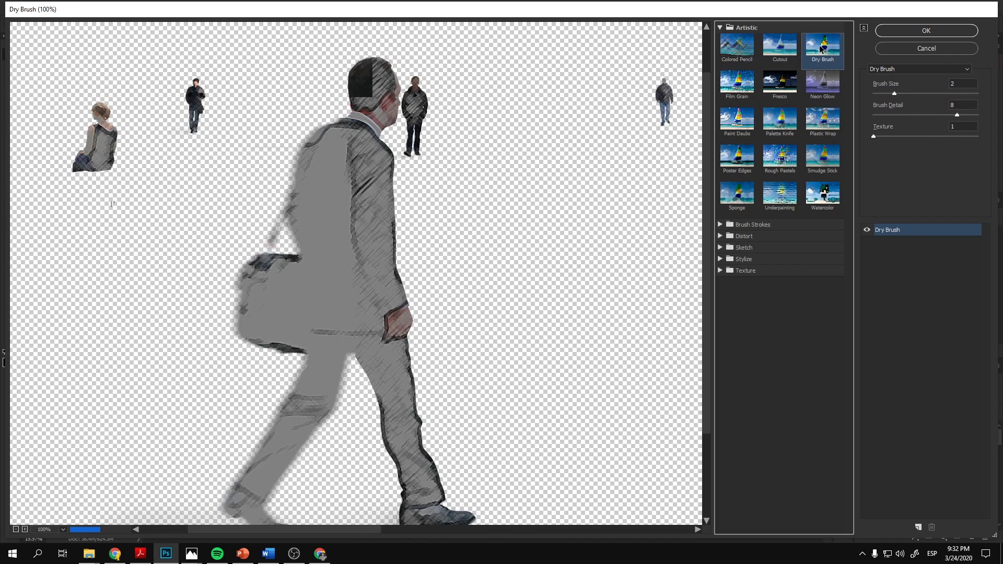
left_click(737, 85)
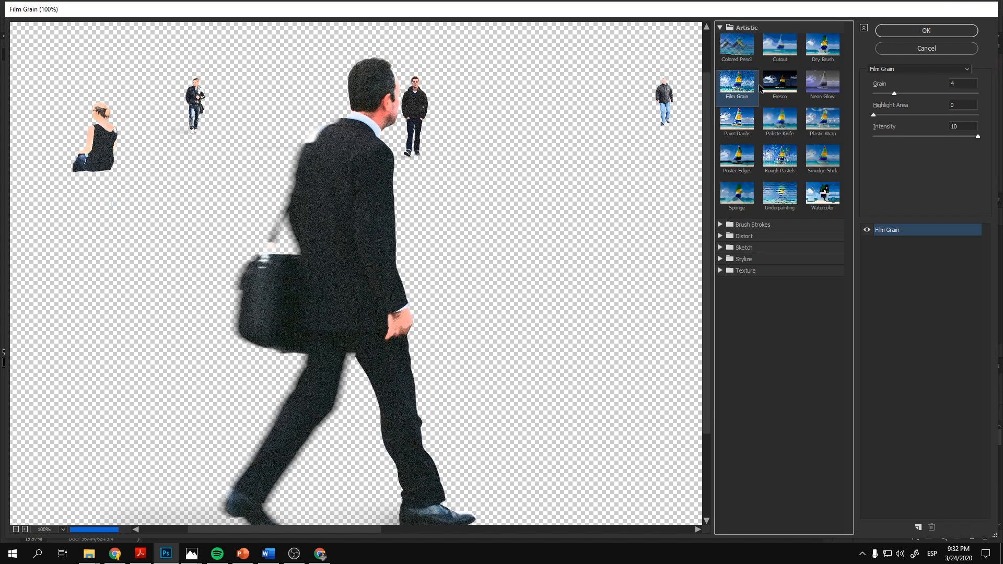
left_click(780, 85)
left_click(824, 86)
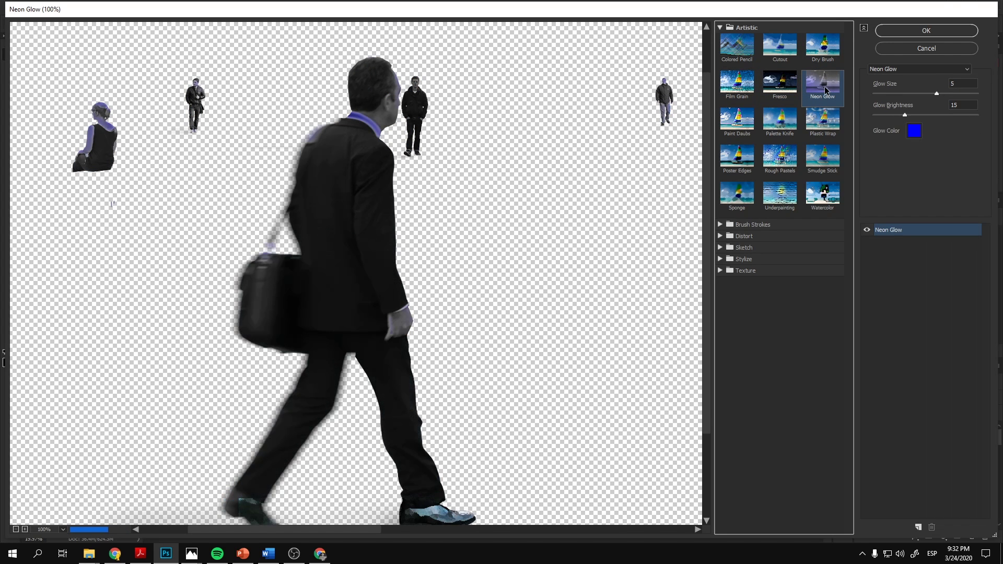
left_click(737, 121)
left_click(780, 122)
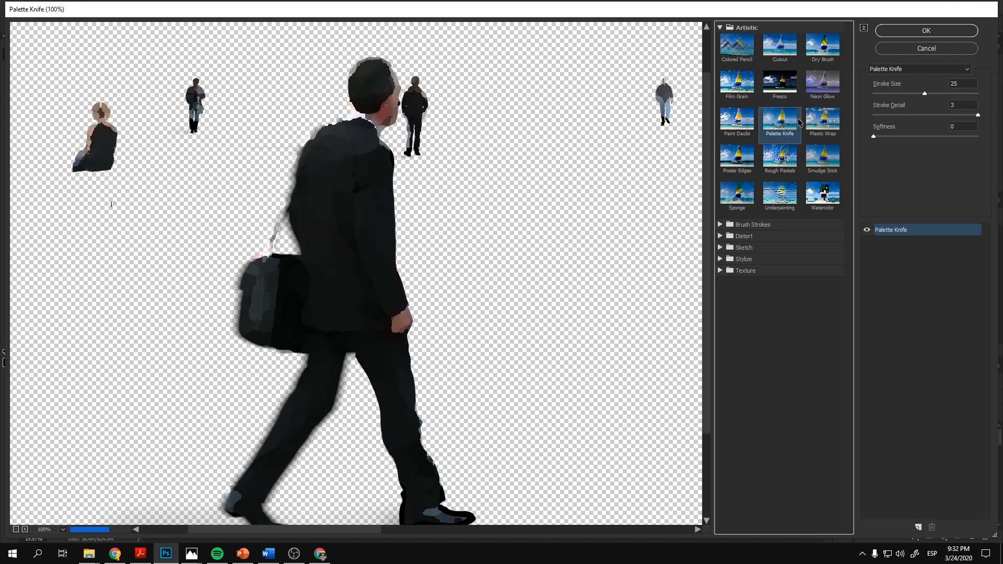
left_click(817, 119)
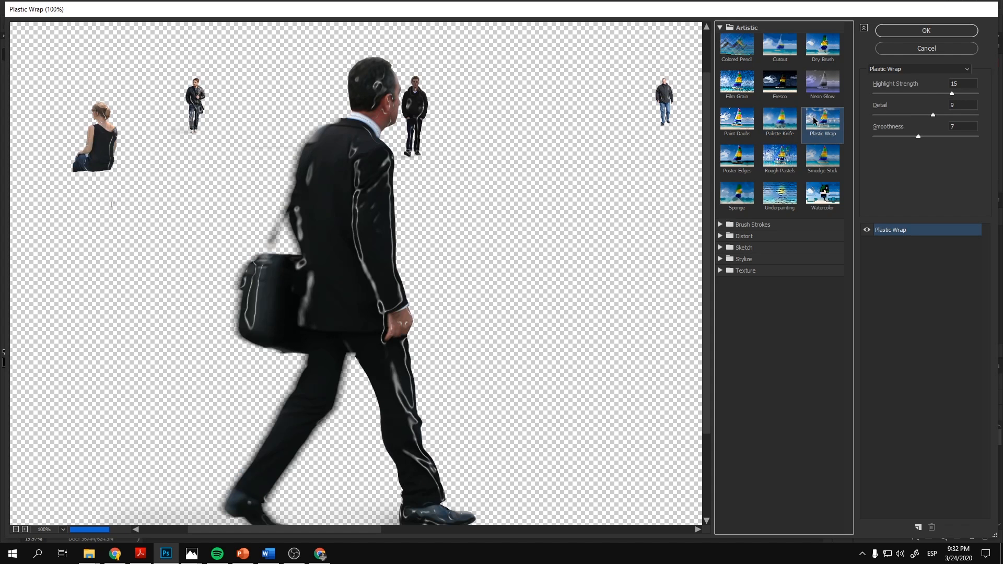
left_click(736, 159)
left_click(780, 158)
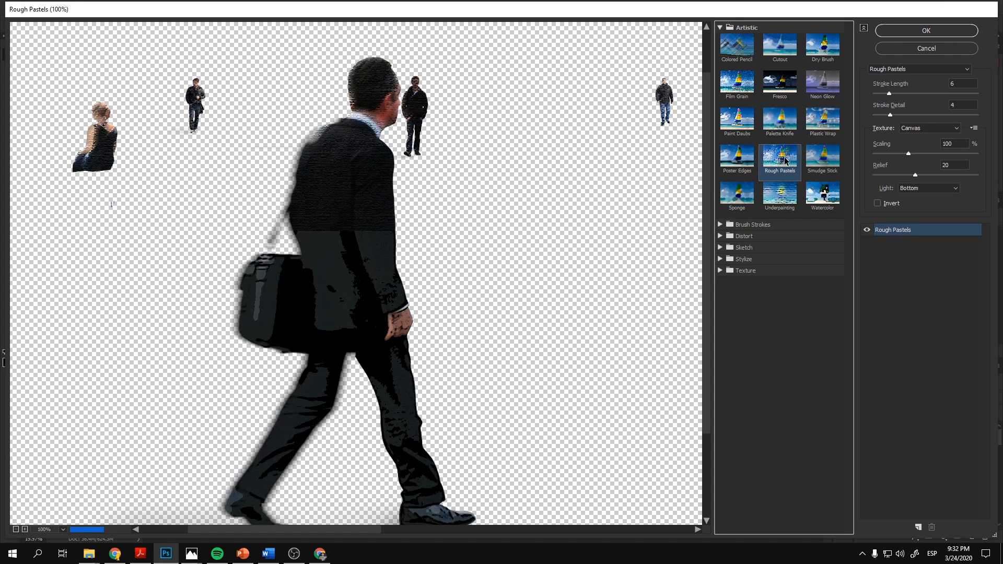
left_click(822, 159)
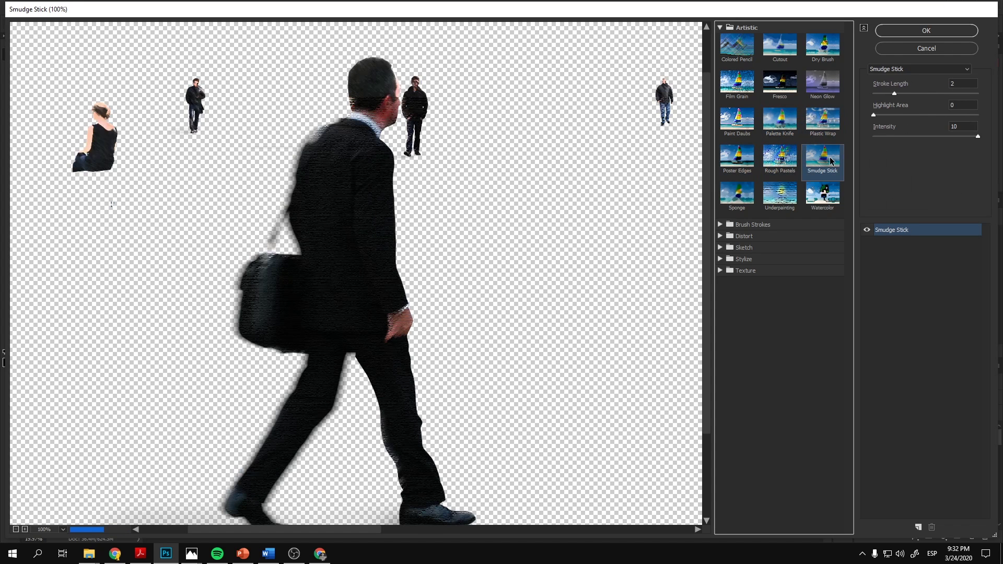
left_click(736, 194)
left_click(780, 195)
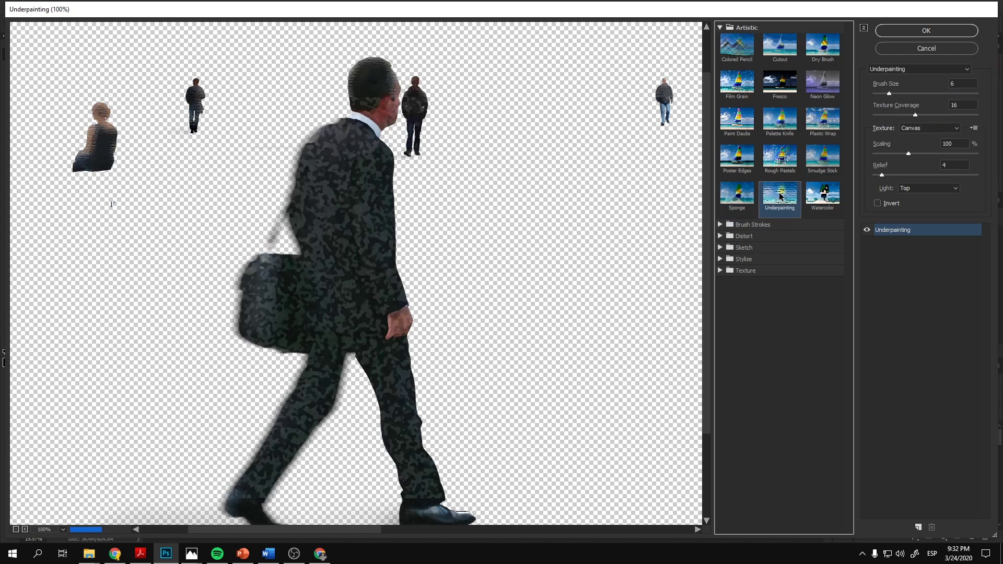
left_click(815, 196)
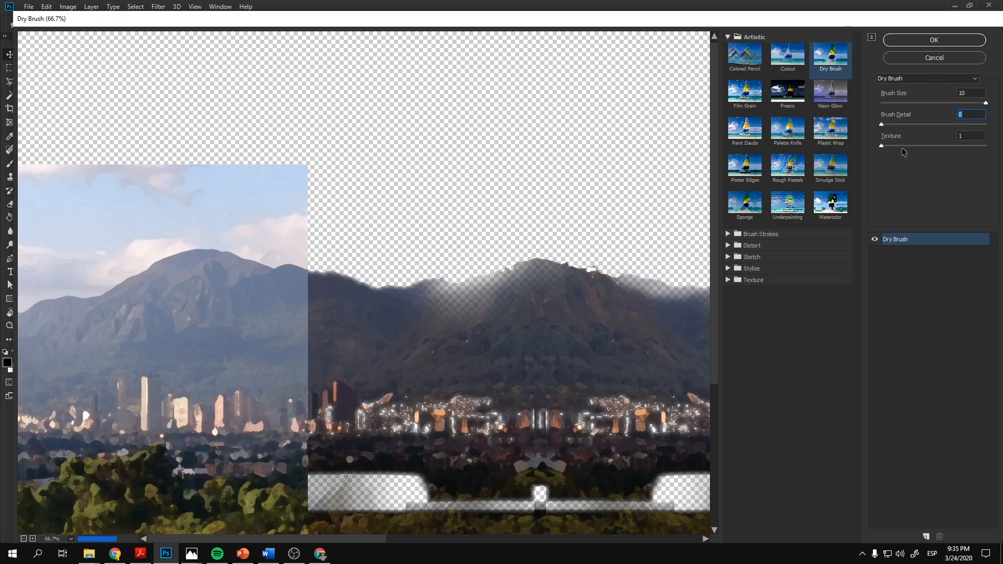
- Apply Palette Knife with smaller stroke size and lower stroke detail to the backdrop
left_click(750, 206)
left_click(830, 205)
left_click(830, 54)
left_click(788, 129)
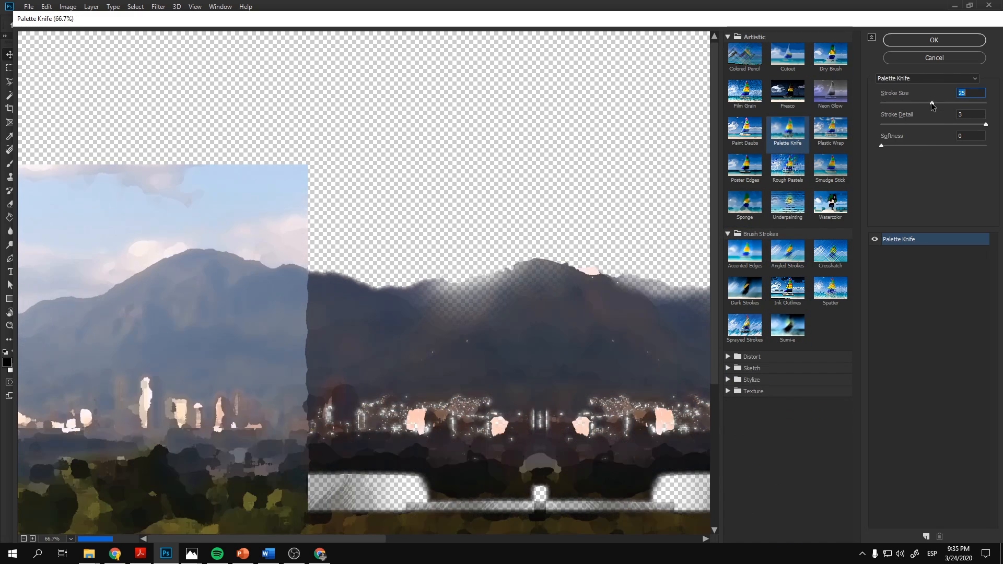
left_click_drag(931, 102, 905, 103)
left_click_drag(986, 124, 921, 124)
left_click(934, 40)
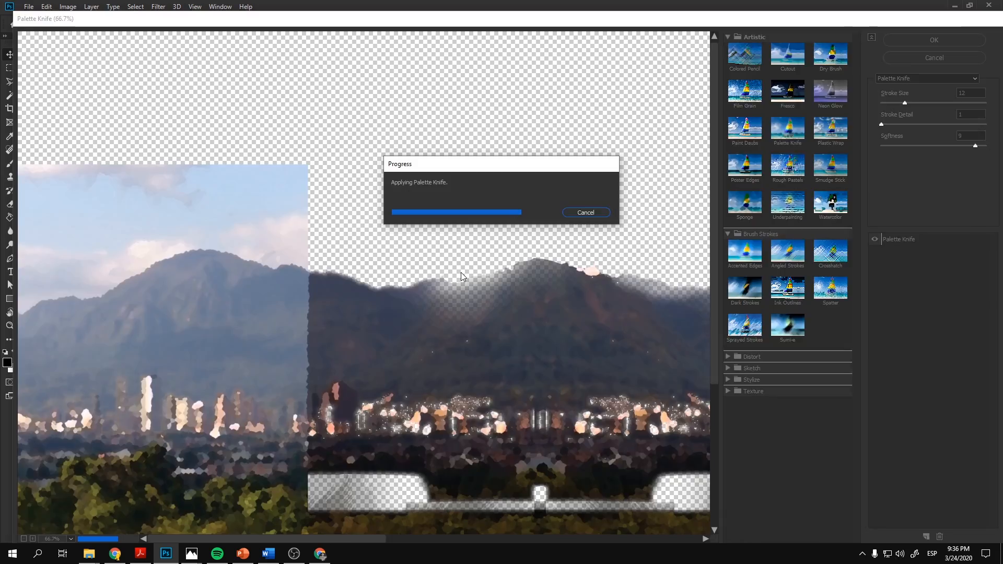
key("ctrl+alt+f")
left_click(926, 32)
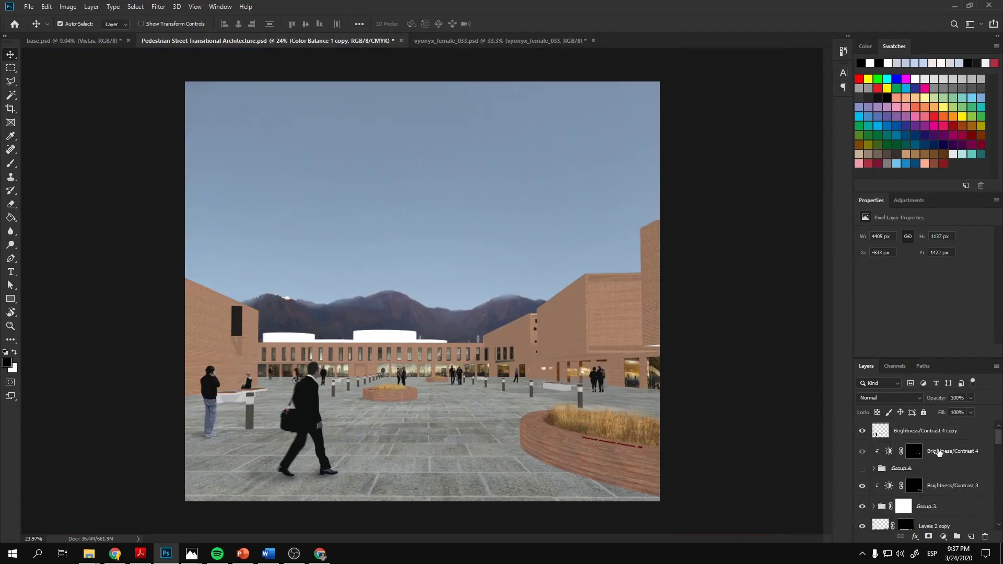
- Switch to File Explorer, navigate VIZ > PHOTOSHOP > TEXTURES > textures and select a texture image
key("alt+Tab")
left_click(639, 186)
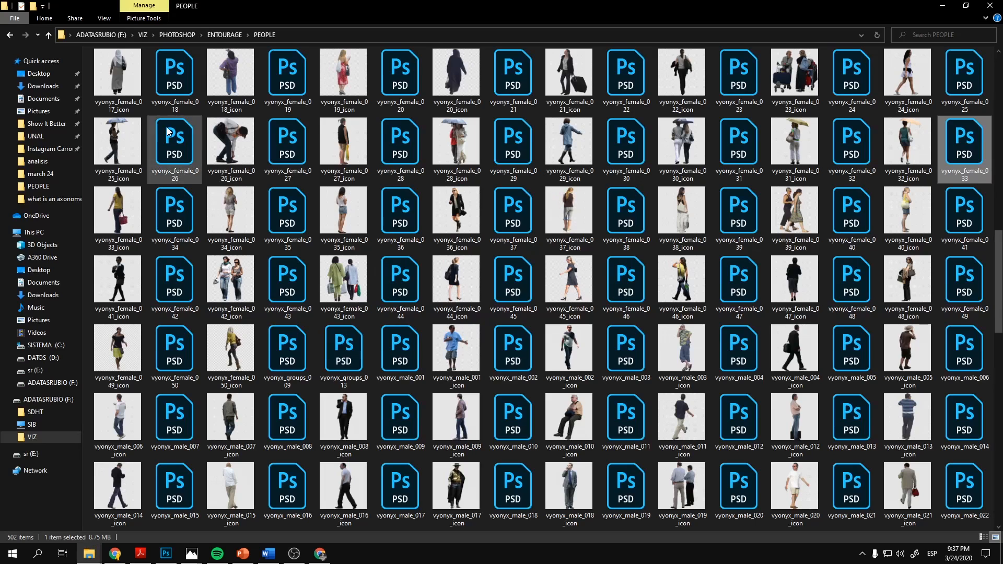
left_click(144, 35)
double_click(142, 77)
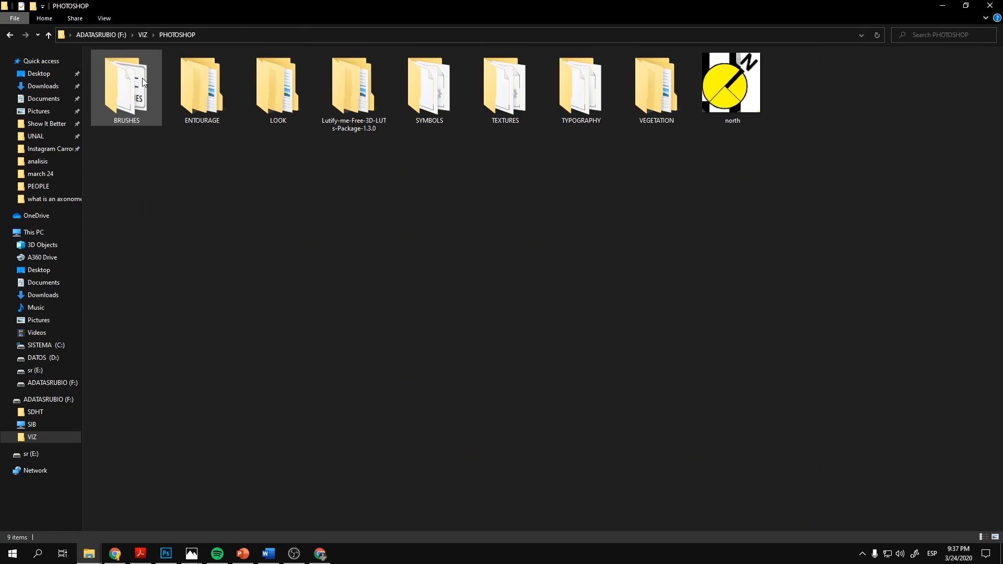
double_click(504, 90)
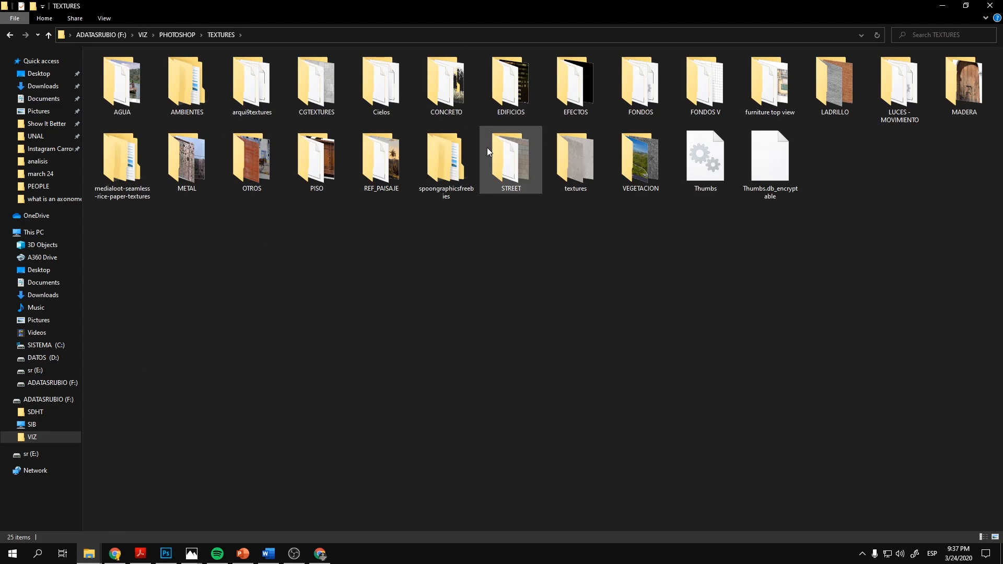
double_click(575, 161)
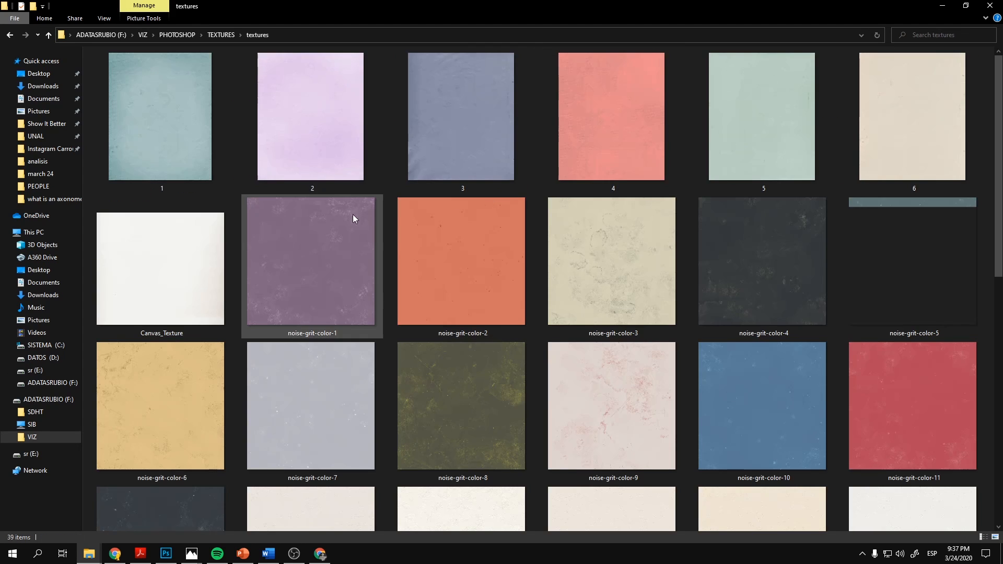
left_click(160, 118)
scroll(363, 231, "down", 3)
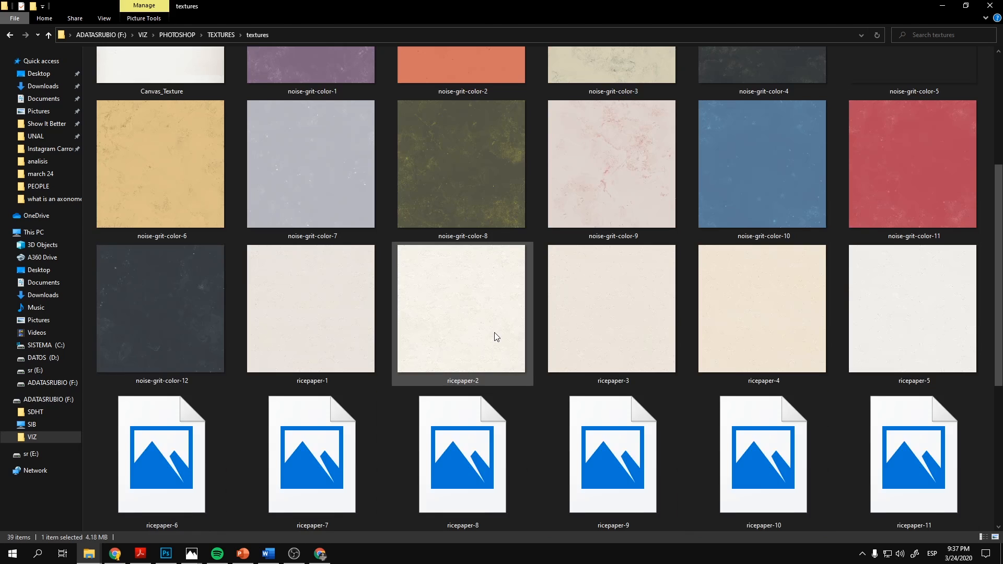
scroll(494, 337, "down", 3)
scroll(495, 330, "up", 2)
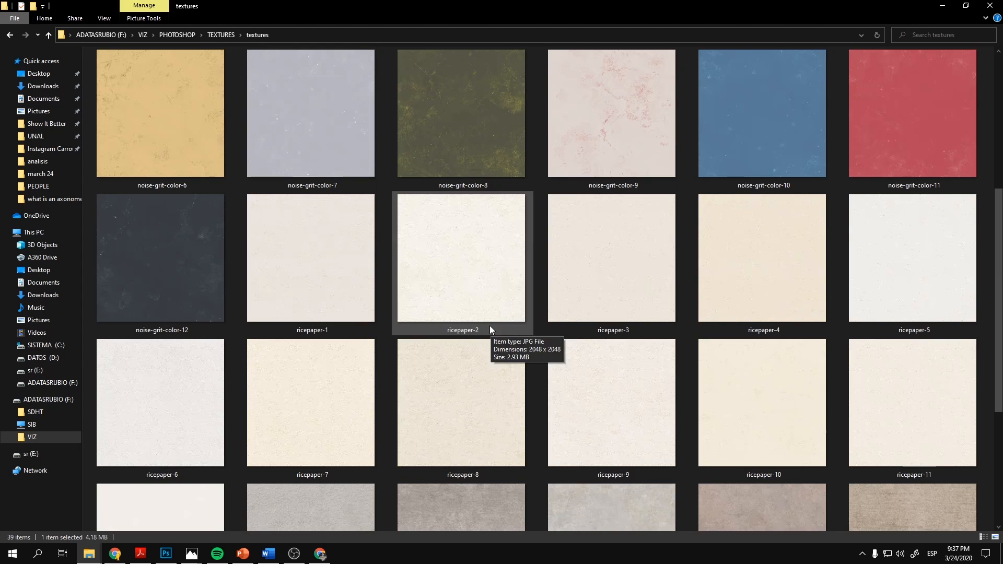
- Place ricepaper-1 into the render, enlarge it and put a copy to its right
mouse_move(335, 277)
left_mouse_down()
mouse_move(381, 294)
mouse_move(265, 142)
mouse_move(229, 136)
mouse_move(309, 205)
left_mouse_up()
key("Return")
key("Return")
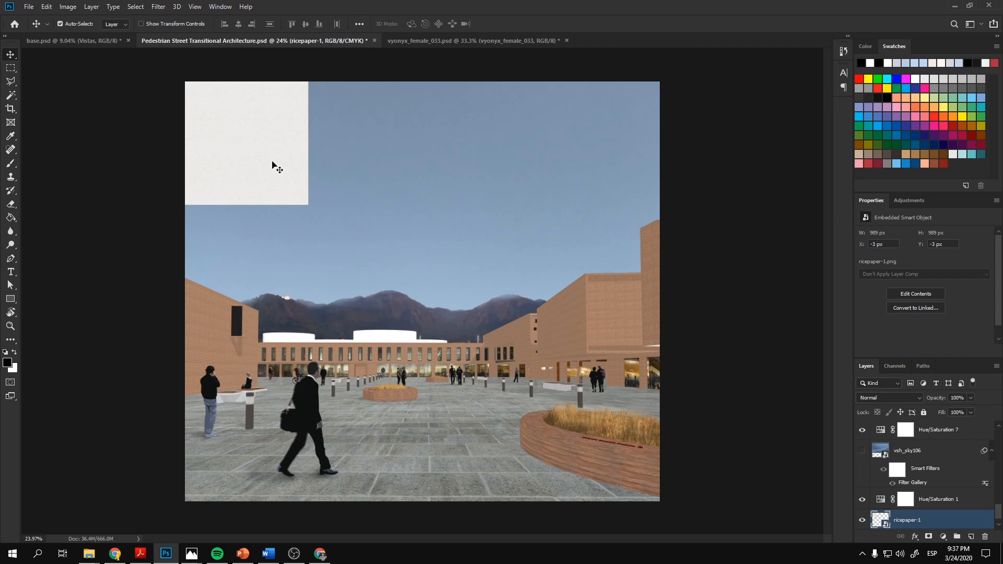
left_click_drag(270, 163, 627, 169, "alt")
scroll(918, 487, "down", 2)
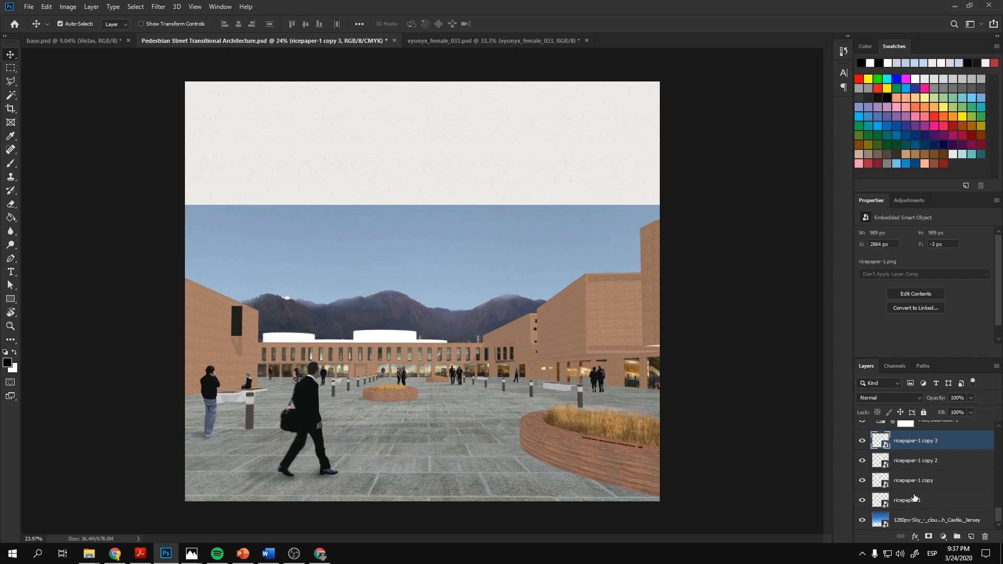
- Merge the rice paper layers and move the merged paper down over the sky
left_click(914, 498, "shift")
right_click(909, 491)
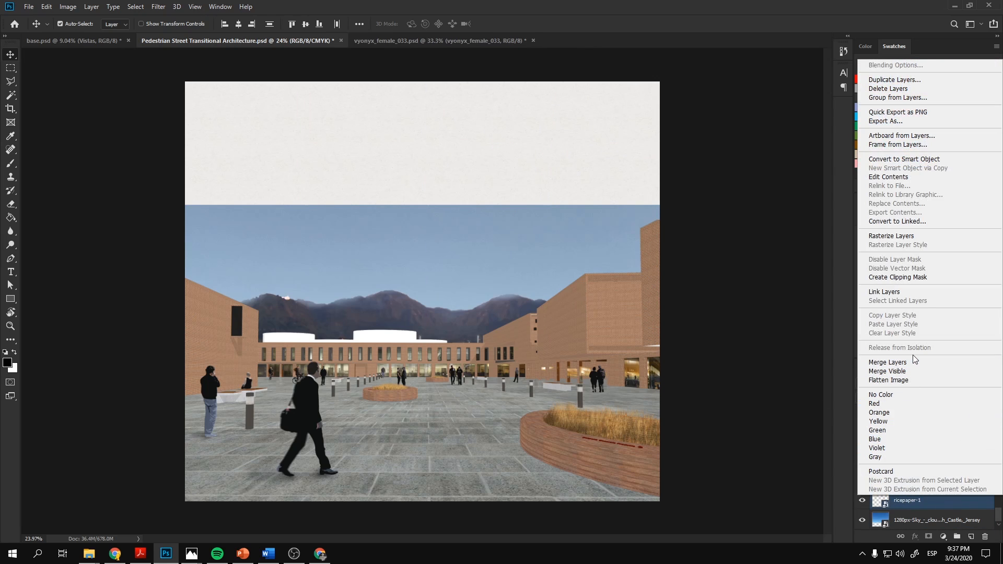
left_click(887, 361)
left_click_drag(605, 173, 605, 299)
scroll(534, 345, "down", 1)
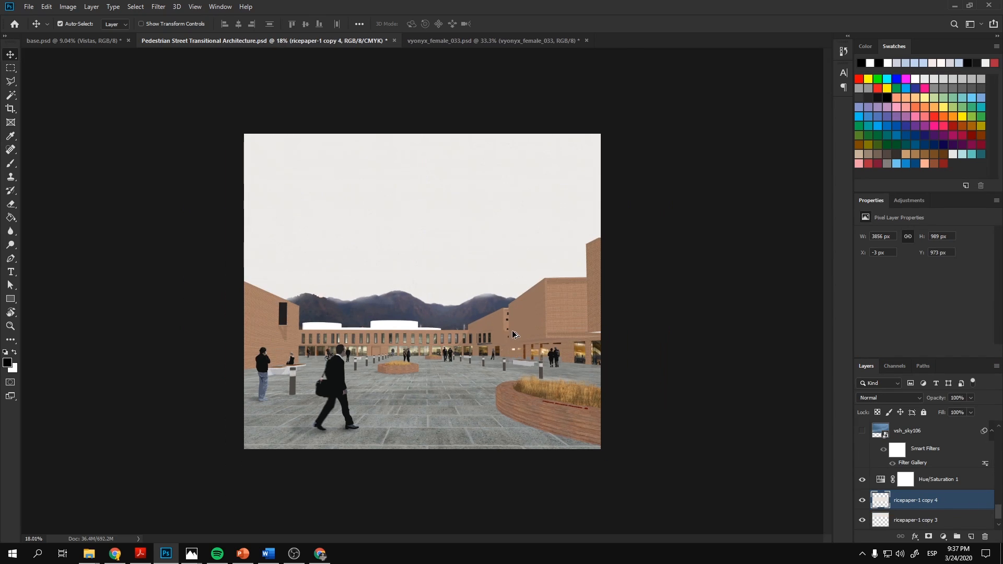
- Merge the remaining rice paper layers into one layer spanning the sky
left_click(936, 520, "shift")
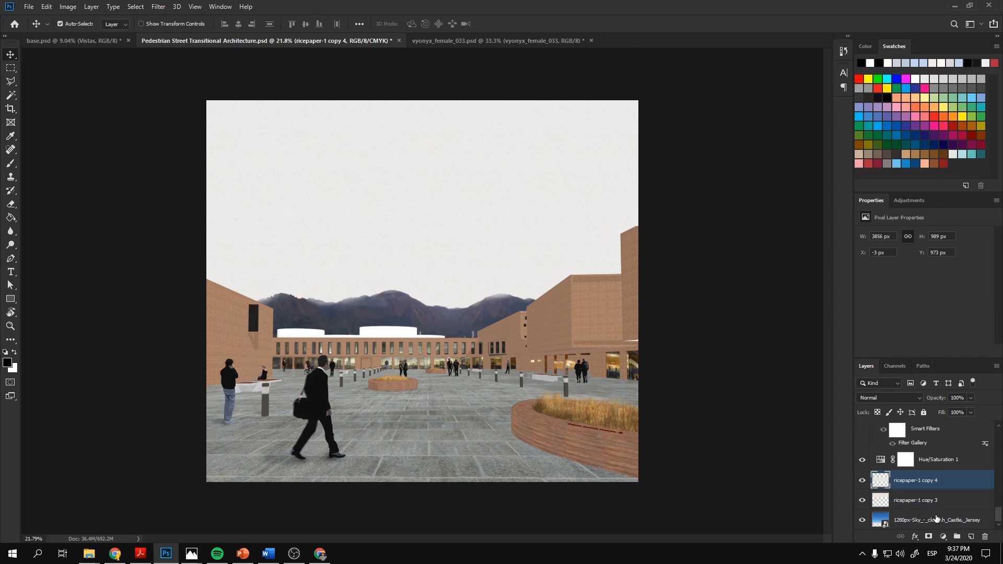
right_click(936, 502)
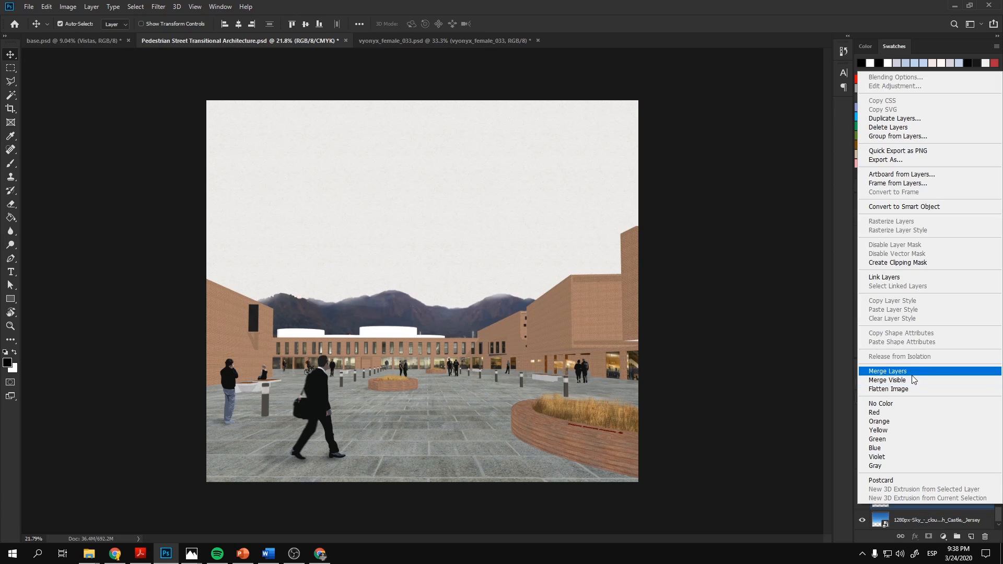
left_click(888, 371)
left_click(899, 397)
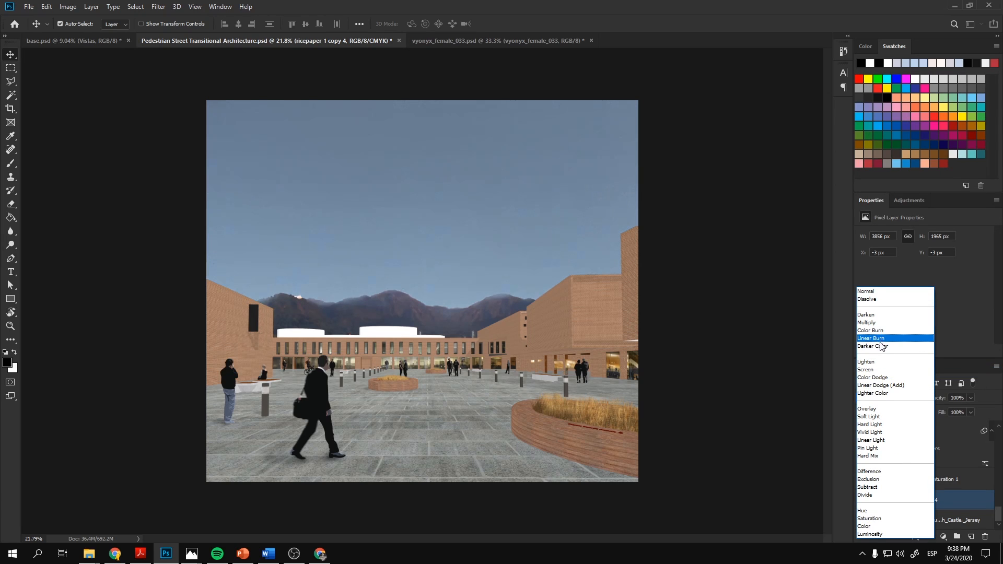
- Settle the paper's blend mode, then merge the storefront adjustment layers into one pixel layer
left_click(872, 416)
left_click(936, 494)
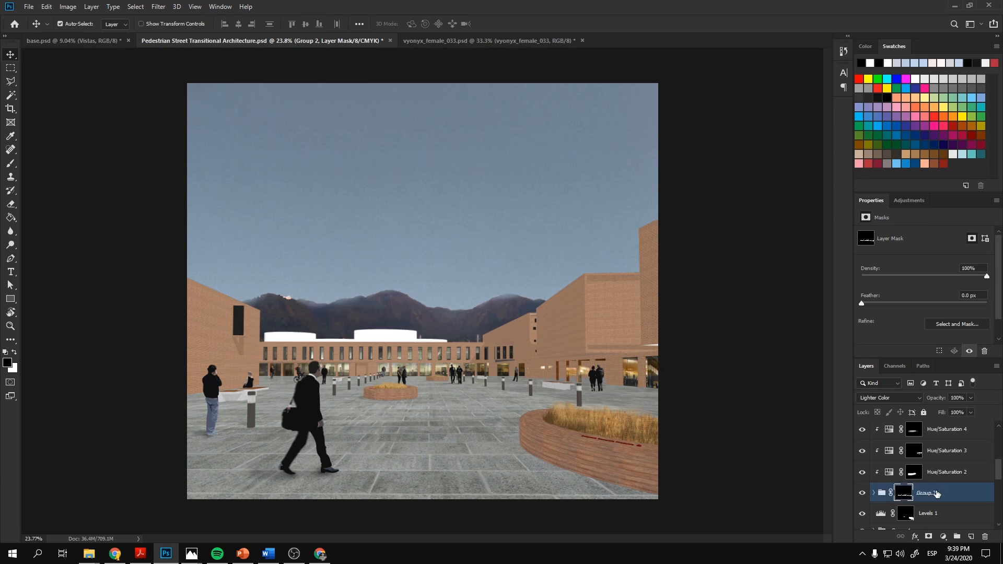
scroll(936, 494, "up", 3)
left_click(936, 452, "shift")
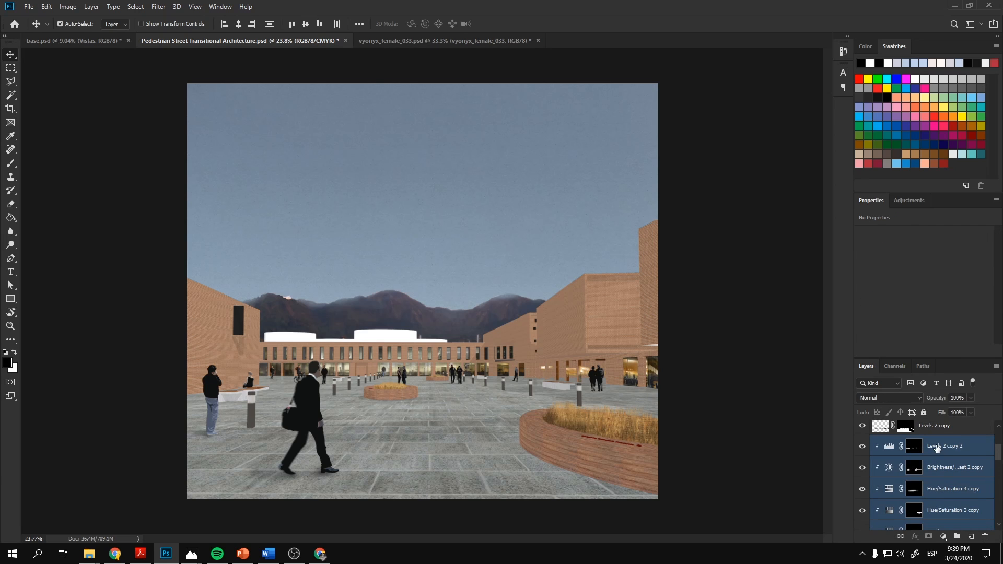
right_click(936, 448)
left_click(908, 340)
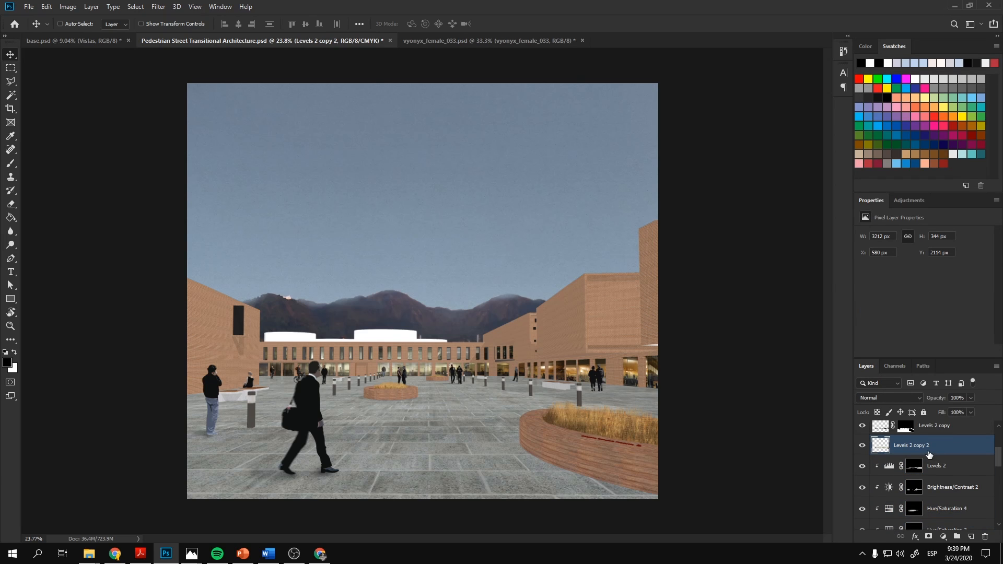
- Raise Lightness in Hue/Saturation to brighten the shop windows to almost white
key("ctrl+u")
mouse_move(816, 229)
left_mouse_down()
mouse_move(855, 227)
mouse_move(792, 228)
mouse_move(815, 228)
mouse_move(858, 255)
left_mouse_up()
left_click(932, 124)
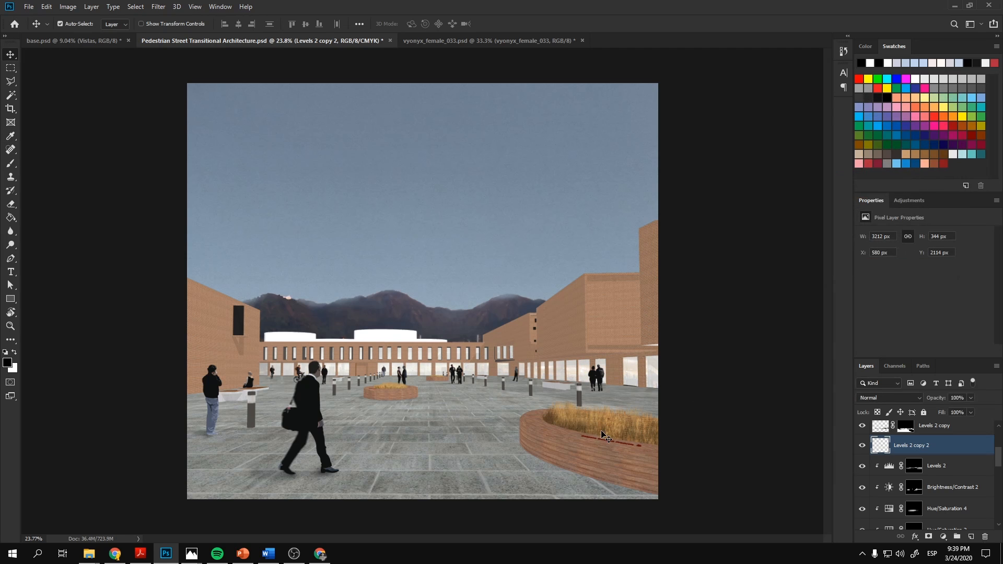
- Nudge the planter texture rightward and switch over to the textures folder
left_click(599, 428)
left_click_drag(600, 429, 635, 438)
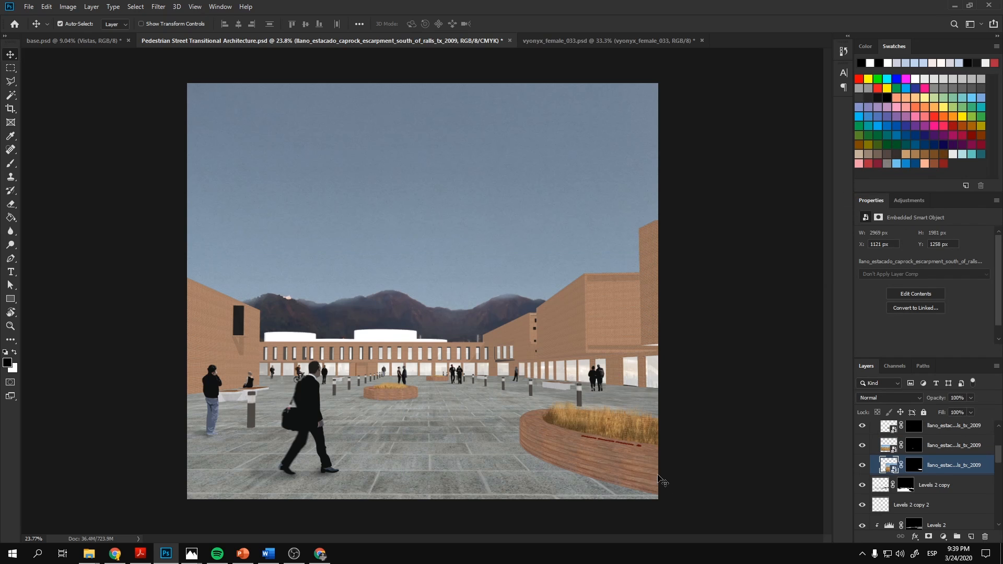
scroll(420, 410, "down", 2)
scroll(418, 406, "up", 1)
left_click(88, 554)
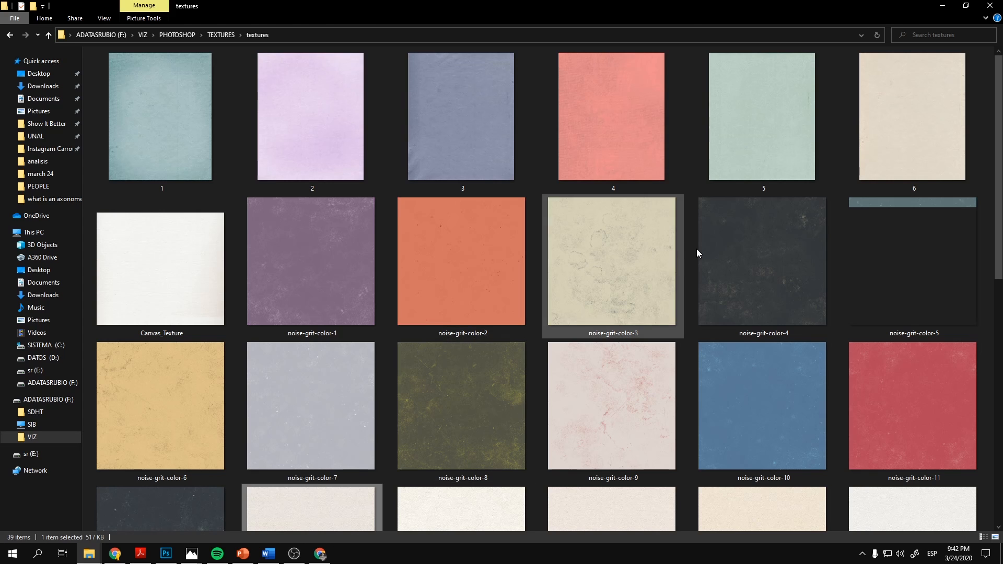
- Place noise-grit-color-4, rotate it about ninety degrees and mask it to the mountain shape
left_click_drag(760, 312, 420, 409)
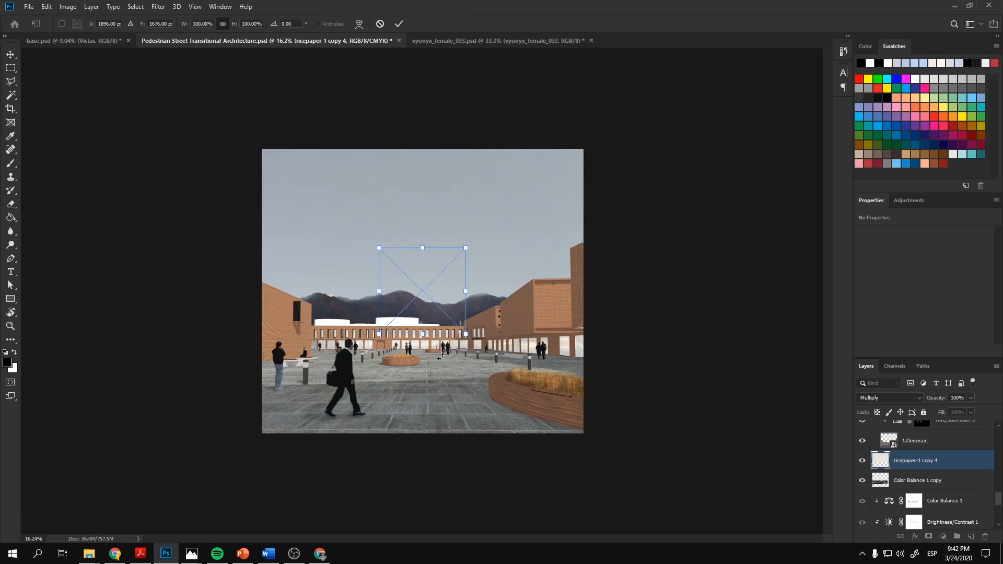
mouse_move(467, 348)
left_mouse_down()
mouse_move(508, 215)
mouse_move(458, 355)
mouse_move(533, 423)
left_mouse_up()
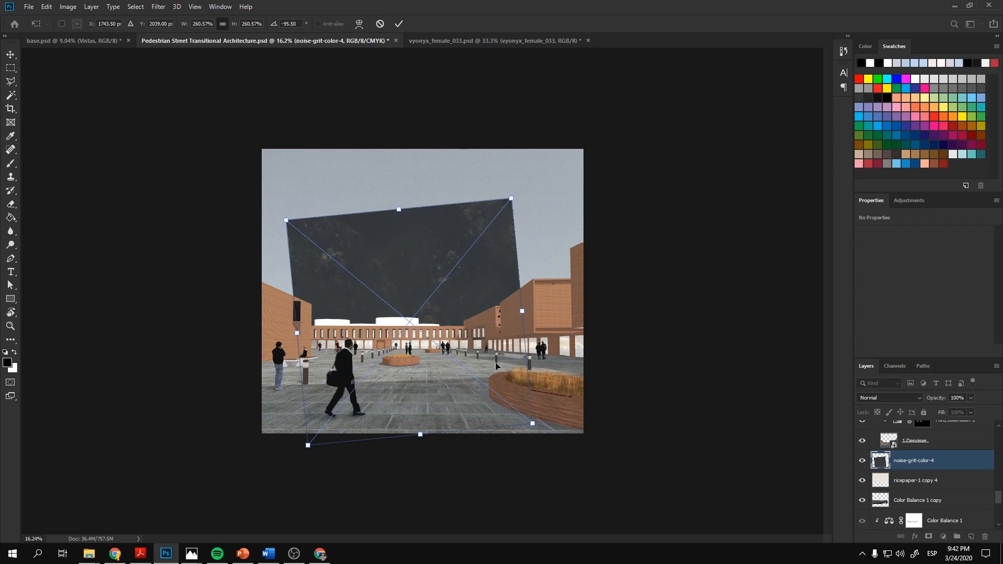
key("Return")
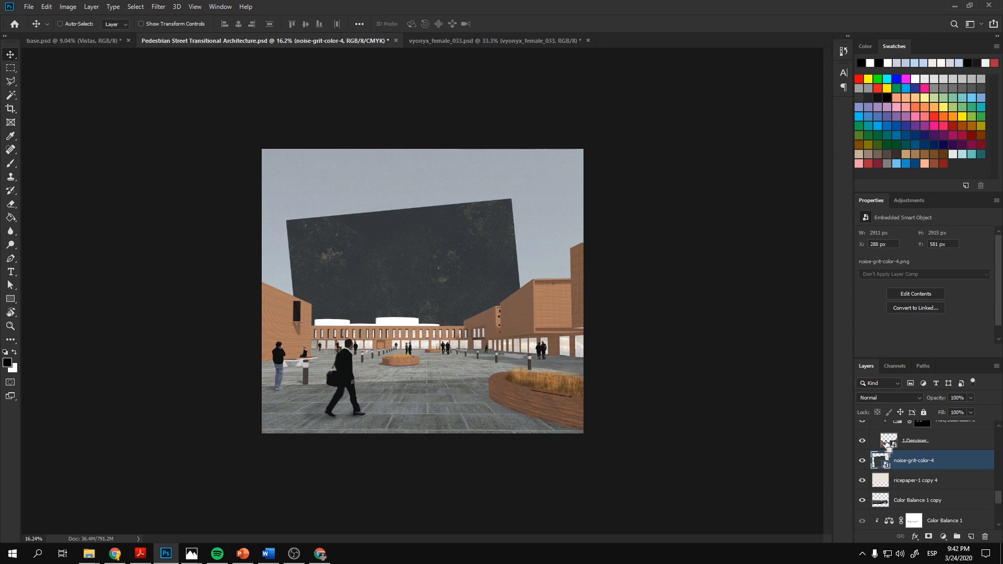
left_click(886, 502, "ctrl")
left_click(928, 537)
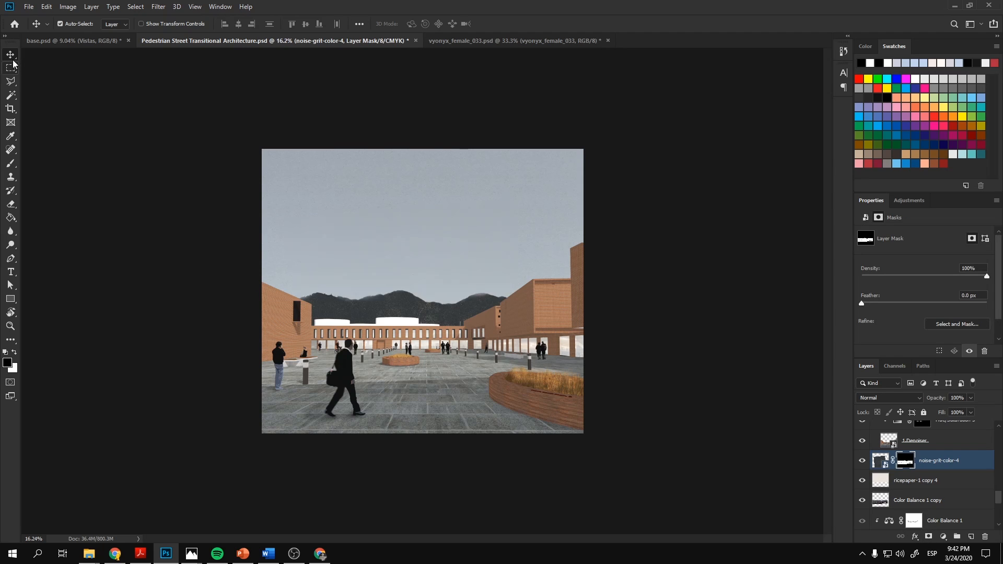
scroll(426, 319, "up", 5)
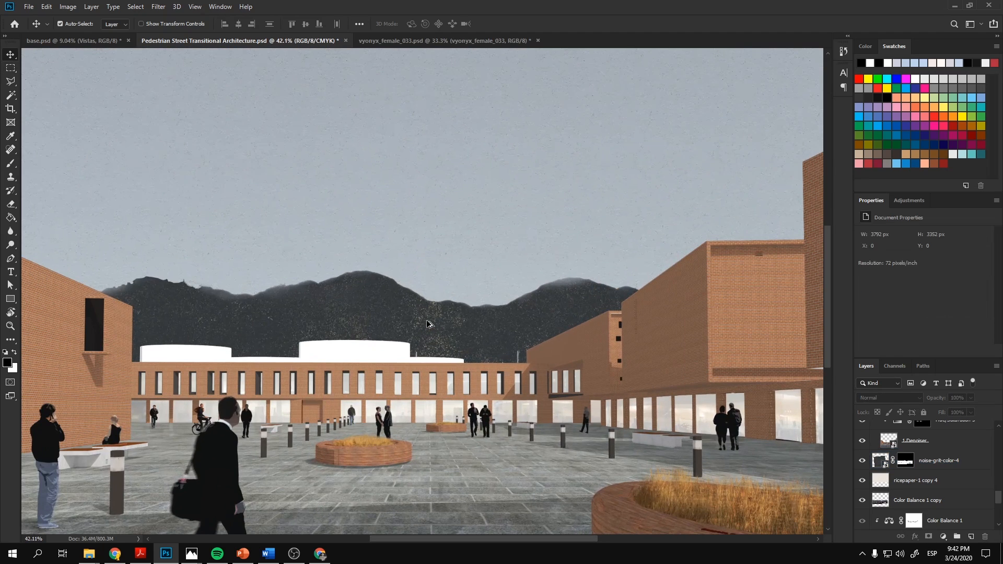
scroll(426, 320, "down", 2)
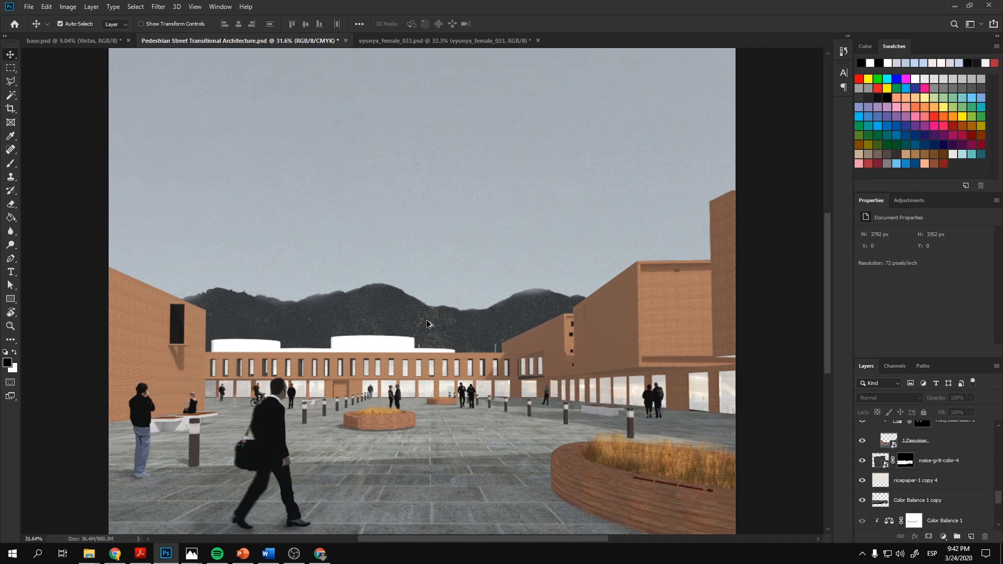
scroll(426, 319, "down", 1)
scroll(427, 320, "down", 1)
scroll(426, 320, "down", 1)
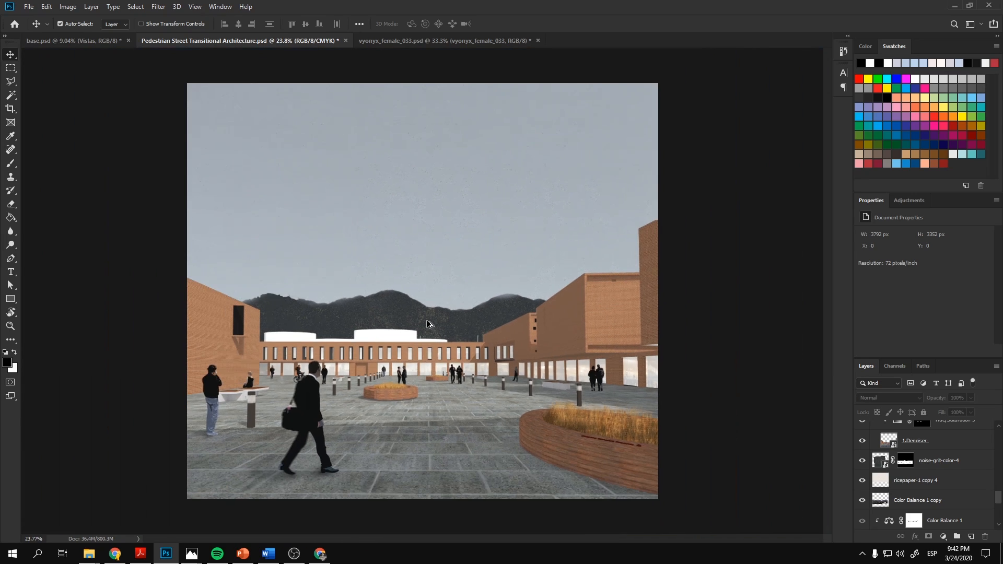
scroll(427, 320, "up", 1)
scroll(427, 320, "up", 1)
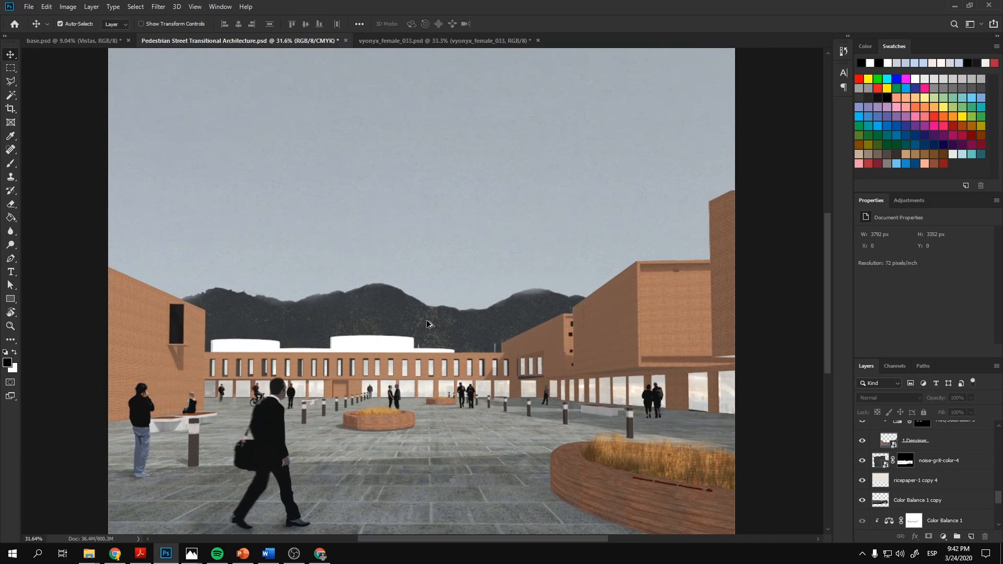
scroll(426, 319, "down", 1)
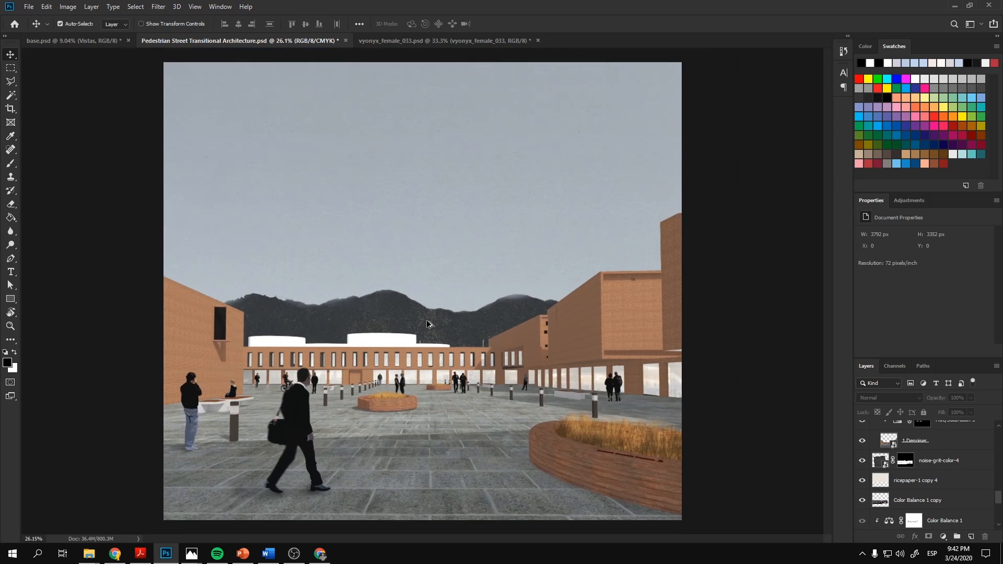
- Bring the orange noise-grit-color-2 texture into the lower-left of the plaza
key("alt+Tab")
left_click(455, 298)
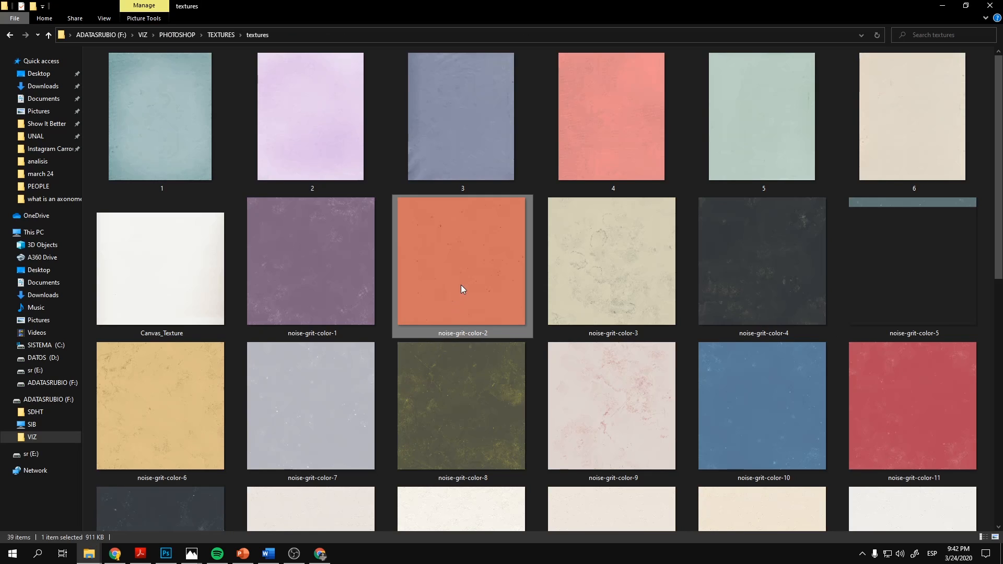
mouse_move(460, 290)
left_mouse_down()
mouse_move(423, 306)
mouse_move(354, 390)
mouse_move(310, 354)
mouse_move(386, 324)
left_mouse_up()
- Commit the orange square's placement and duplicate it rightward over the pedestrians for a faint orange tint
left_click_drag(330, 375, 339, 374)
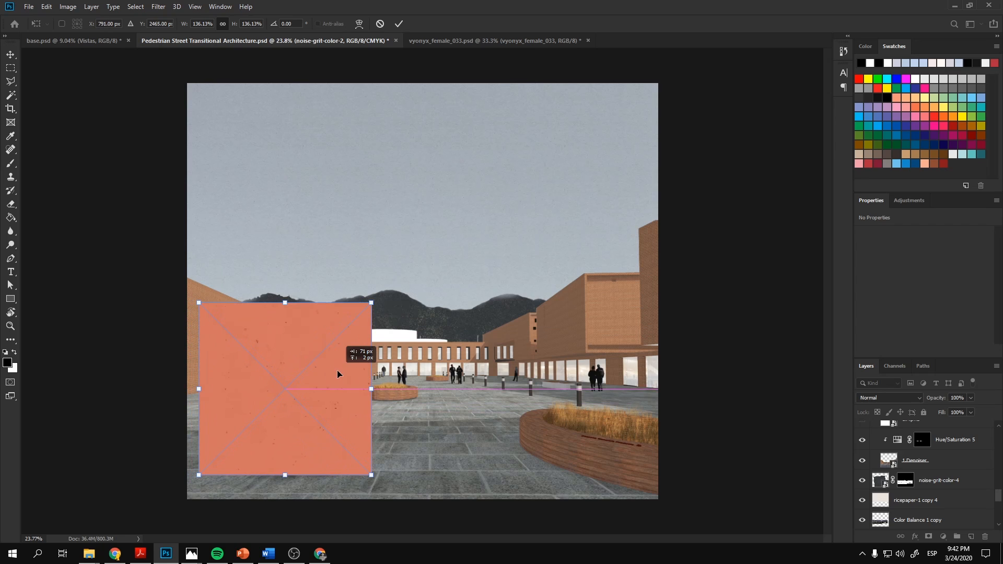
key("Return")
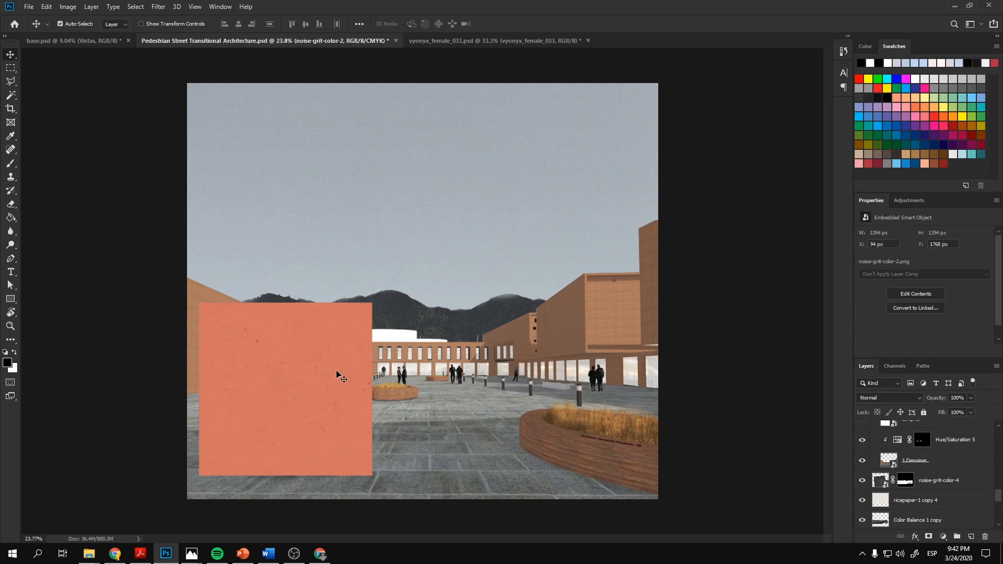
mouse_move(321, 374)
left_mouse_down("alt")
mouse_move(534, 386)
mouse_move(491, 371)
mouse_move(639, 386)
left_mouse_up("alt")
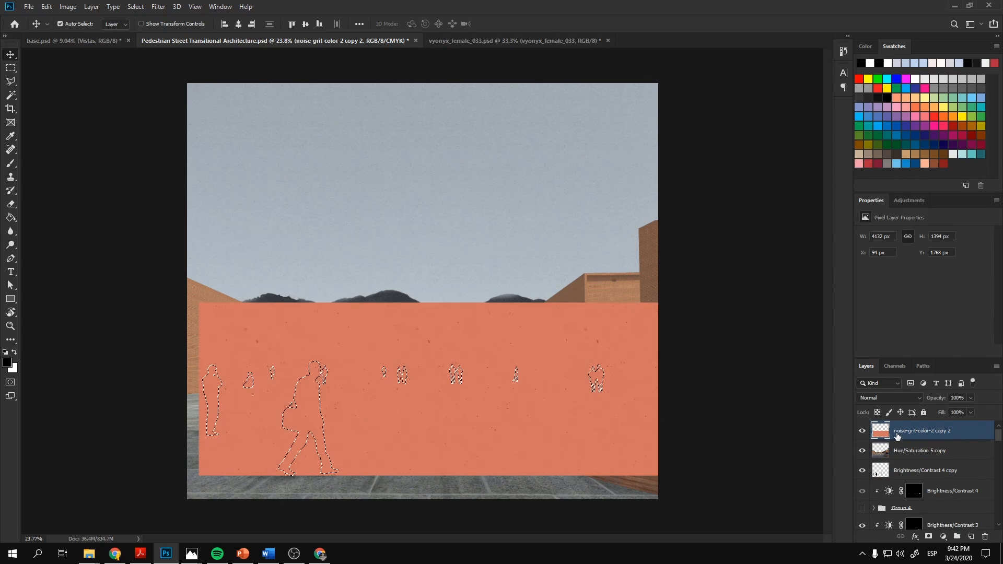
left_click(881, 430)
type("25")
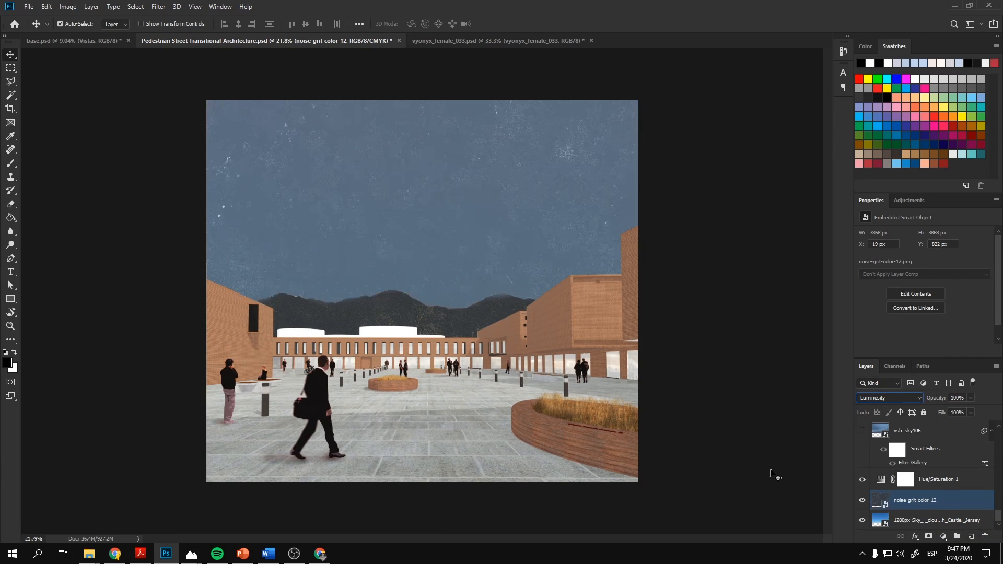
- Re-blend the sky texture and shift its hue and lightness to a muted grey-green, then target Hue/Saturation 1
key("Up")
key("Up")
key("Up")
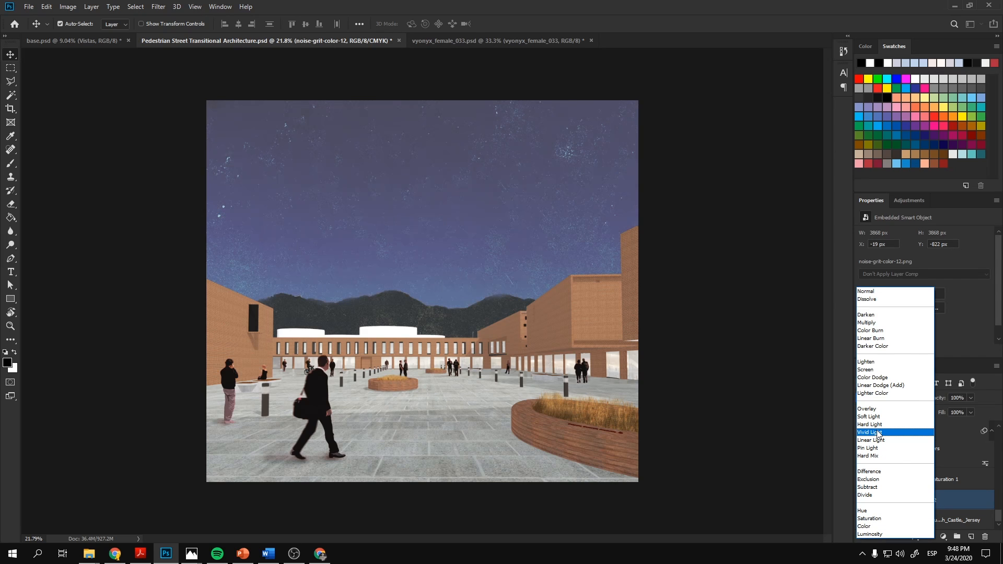
mouse_move(897, 274)
left_mouse_down()
mouse_move(921, 273)
mouse_move(906, 294)
mouse_move(943, 315)
left_mouse_up()
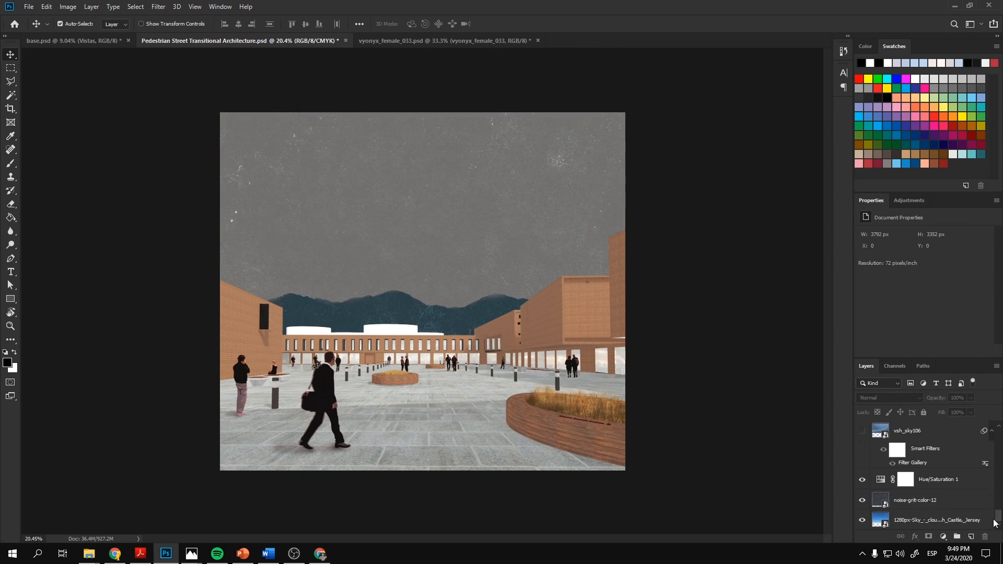
key("alt+bracketright")
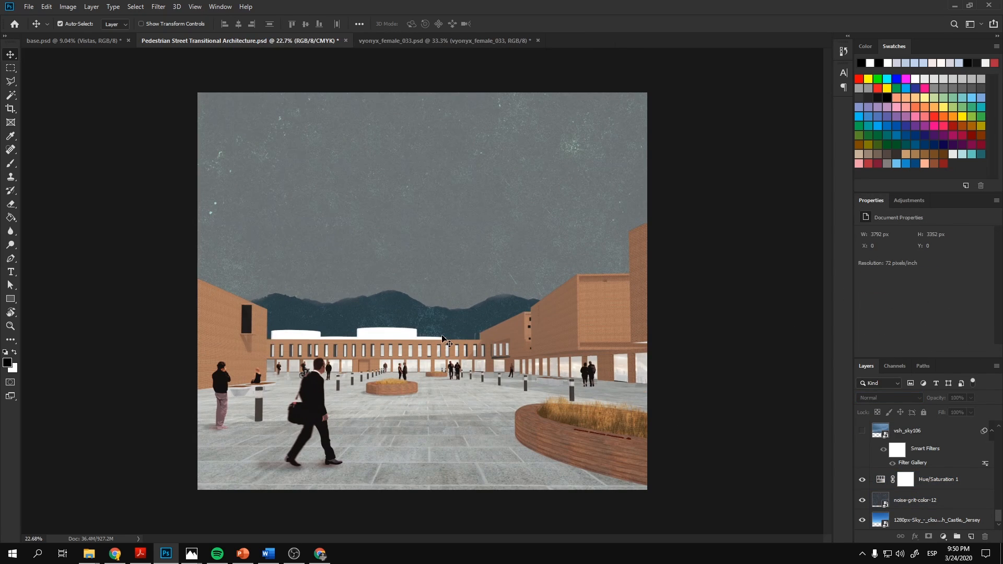
scroll(413, 320, "up", 2)
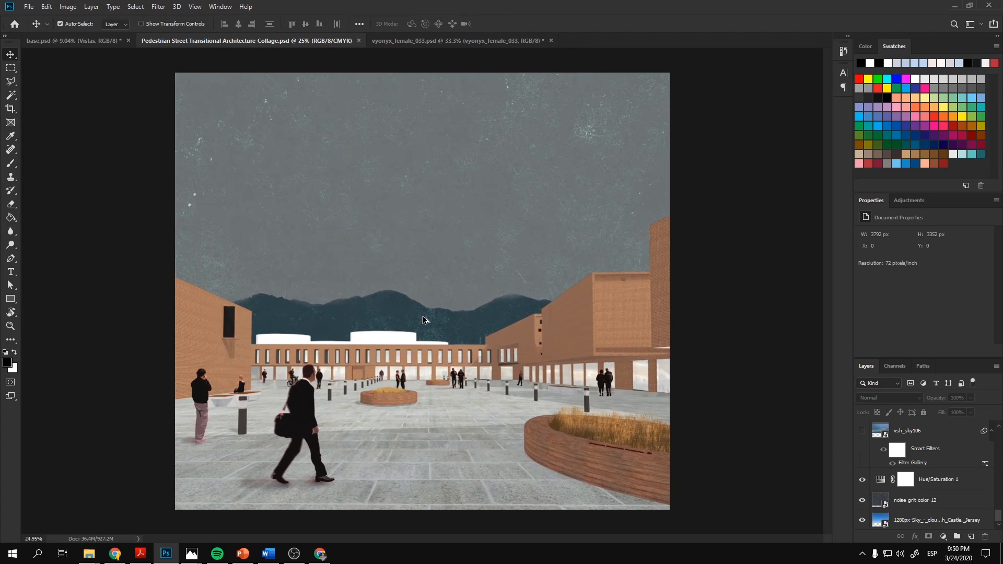
scroll(423, 319, "down", 2)
scroll(424, 319, "up", 1)
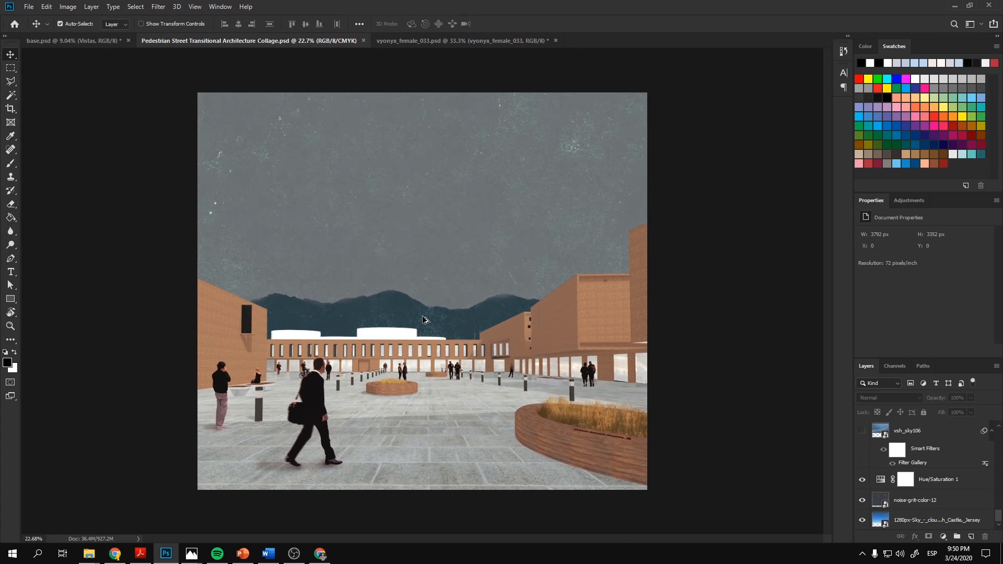
- Select the ricepaper-1 copy 4 texture layer at the top of the stack
left_click(468, 265)
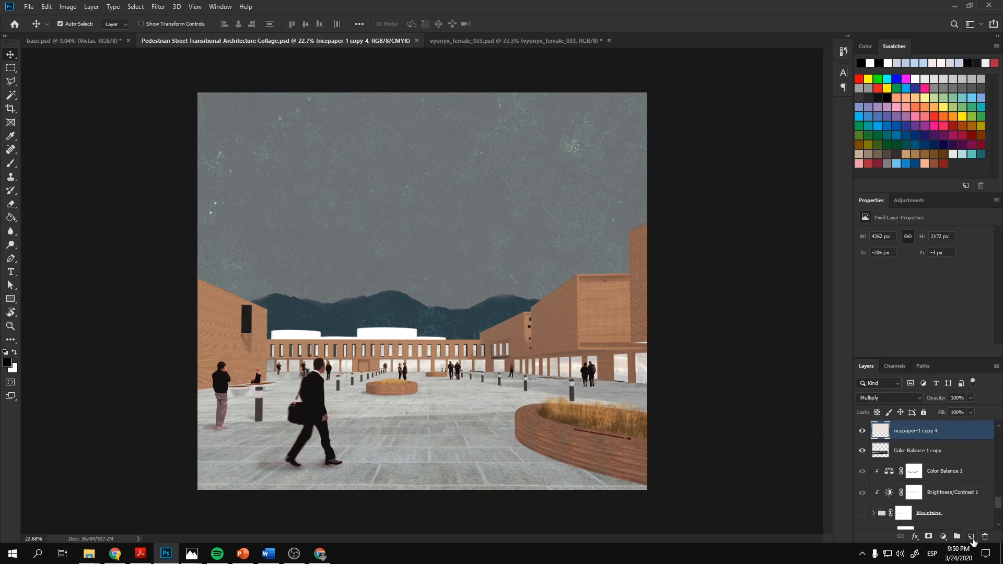
- Add a new layer and try hard round brush dabs on the sky at 100% opacity, undoing black and teal discs
left_click(971, 538)
key("b")
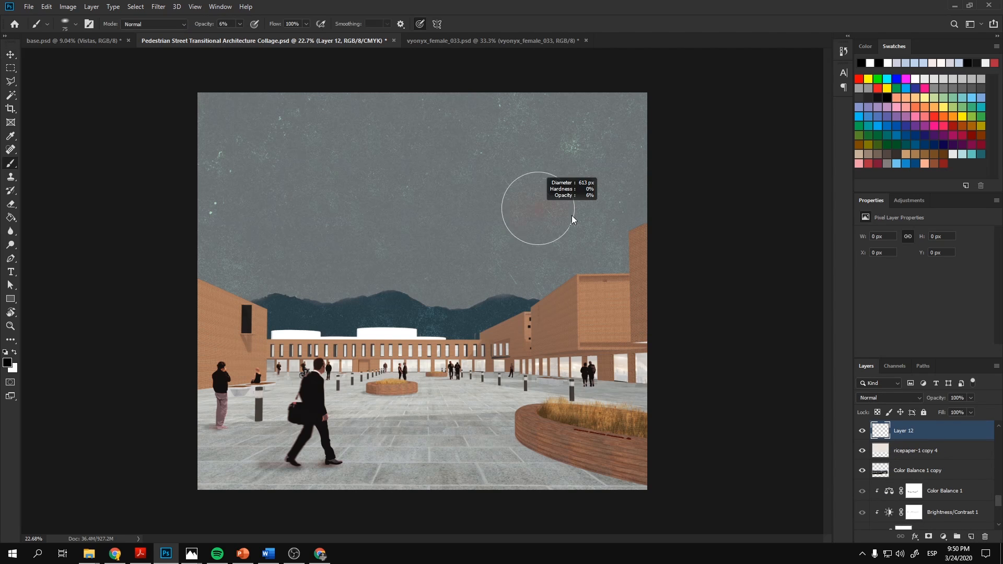
right_click(557, 181)
left_click(537, 178)
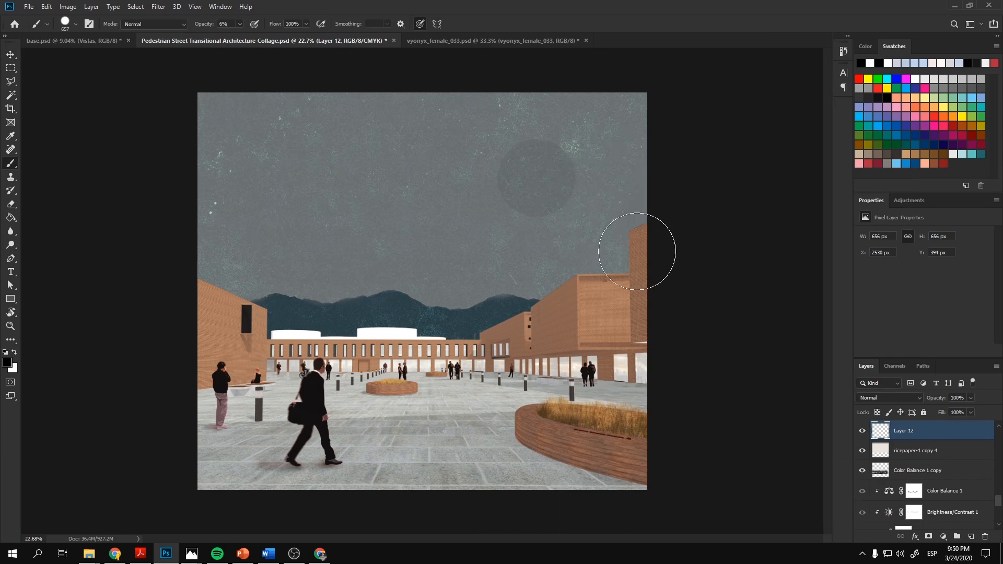
key("0")
left_click(526, 174)
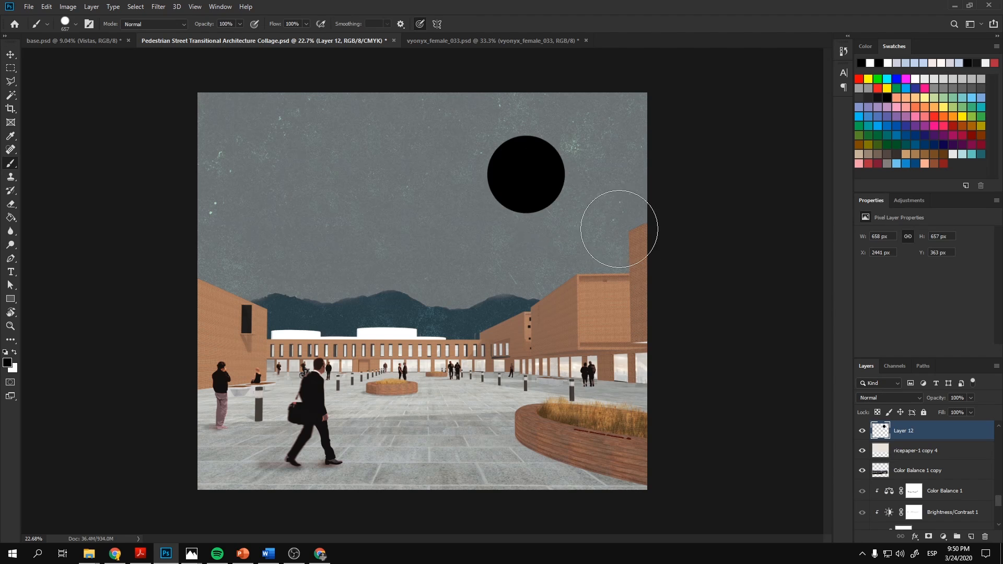
key("ctrl+z")
left_click(551, 167)
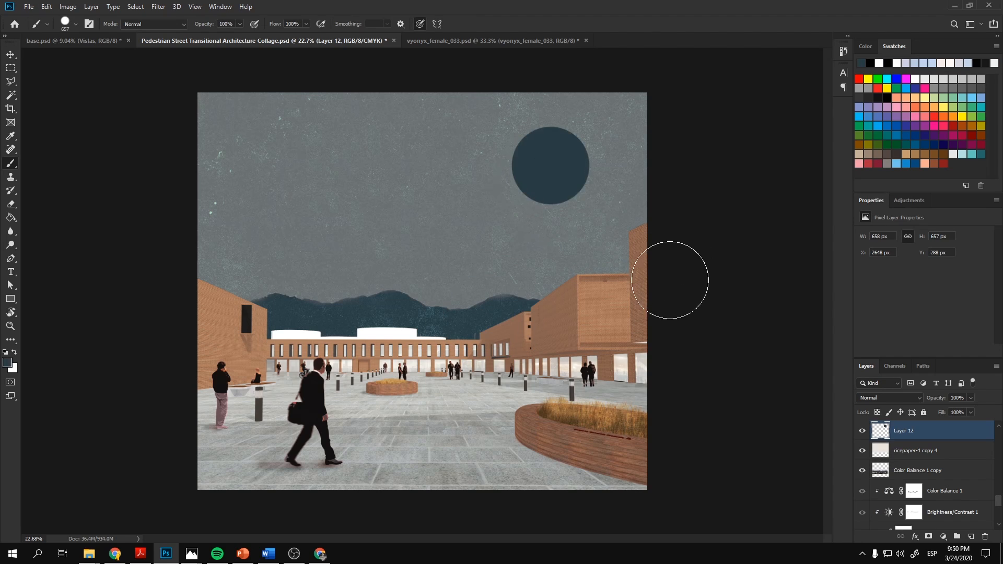
key("ctrl+z")
- Test light grey discs at the right, centre and top-left of the sky, undoing each and enlarging the brush
right_click(501, 155, "alt")
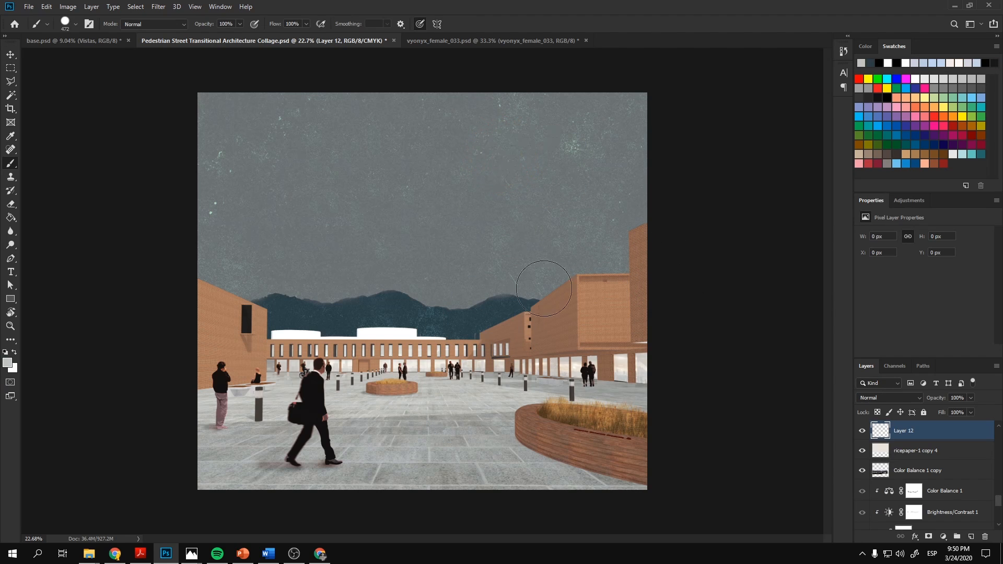
left_click(579, 149)
scroll(488, 242, "down", 2)
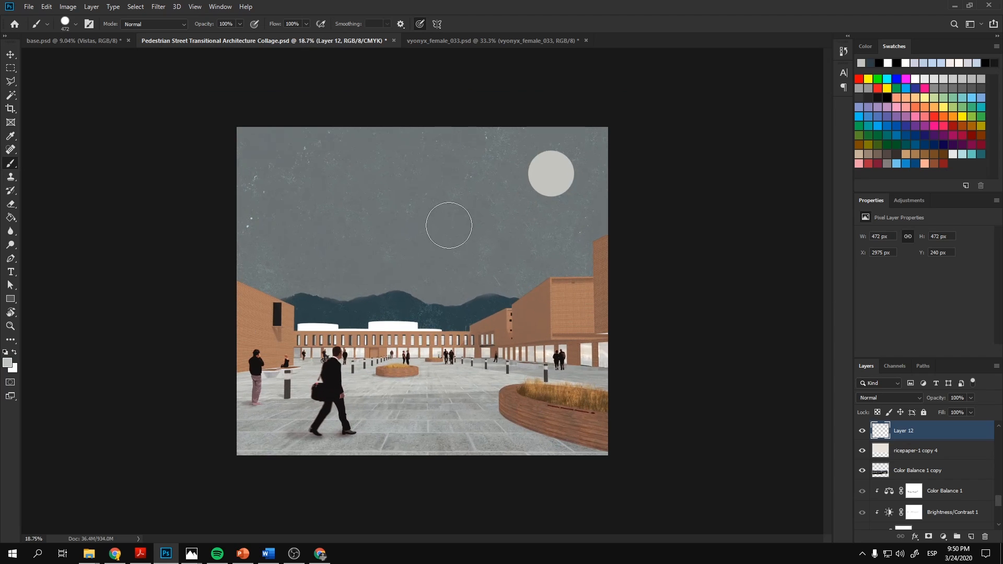
key("ctrl+z")
left_click(417, 182)
key("ctrl+z")
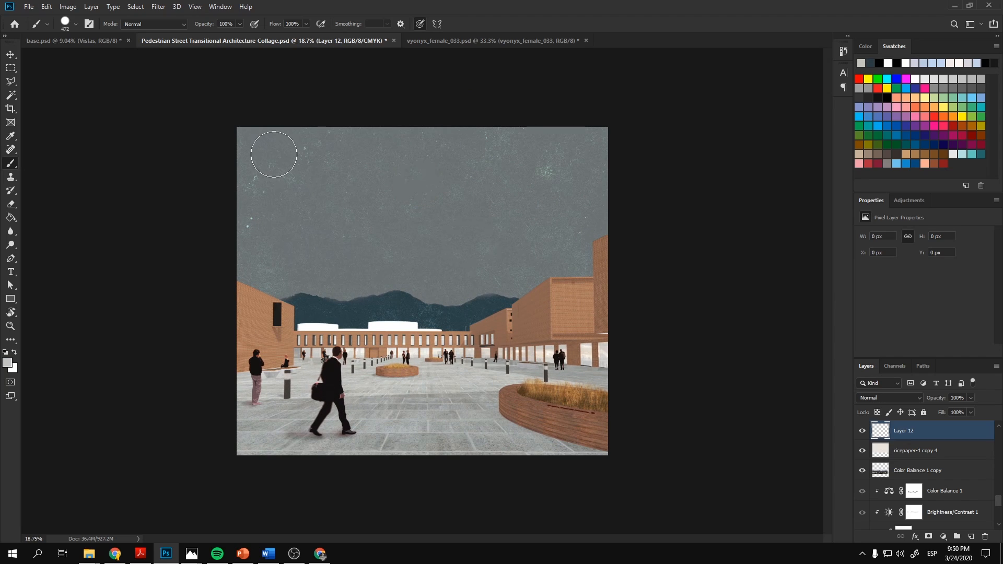
left_click(259, 137)
right_click(290, 149, "alt")
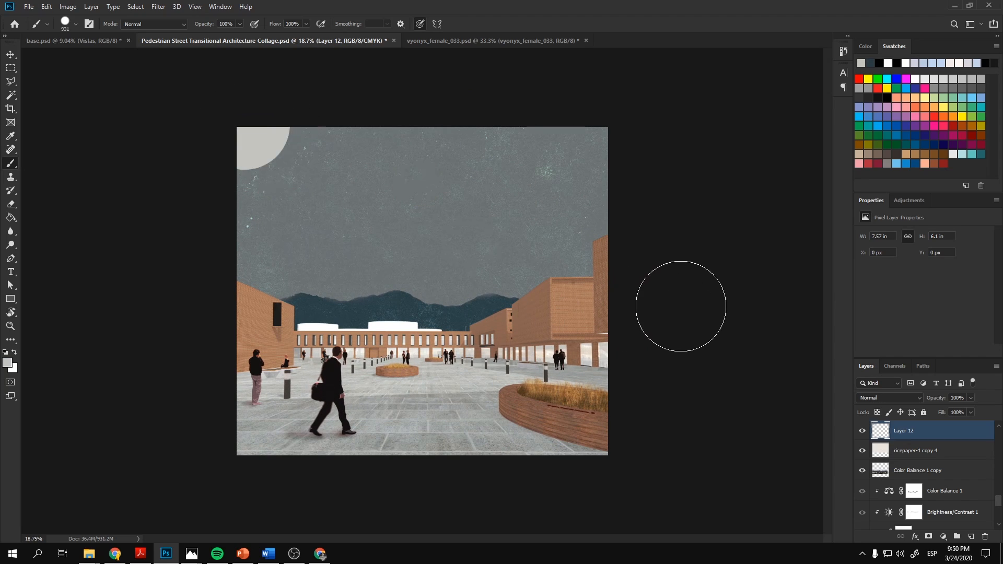
key("ctrl+z")
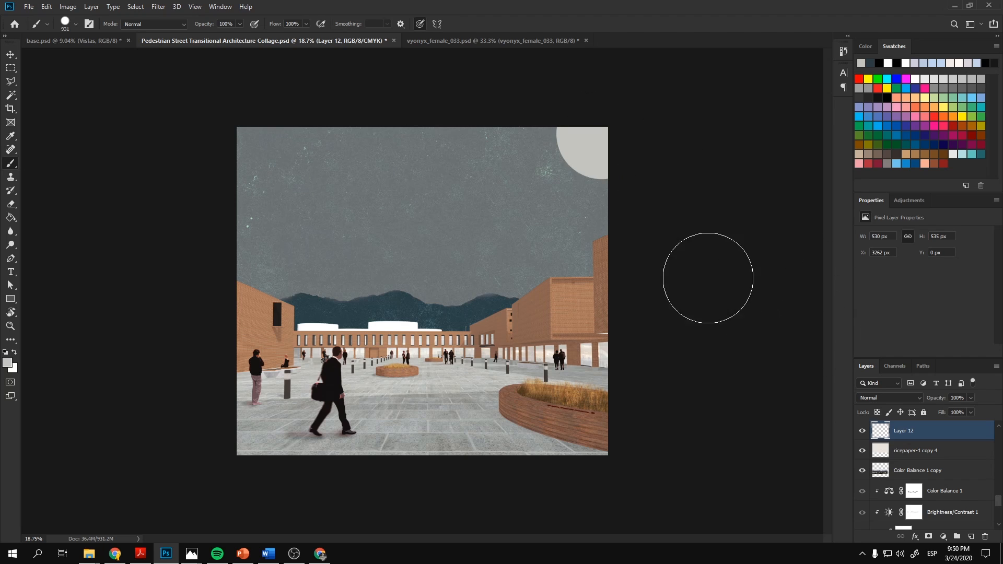
key("ctrl+z")
- Paint a large pale grey sun disc at the upper right of the sky with the enlarged brush
left_click(639, 145)
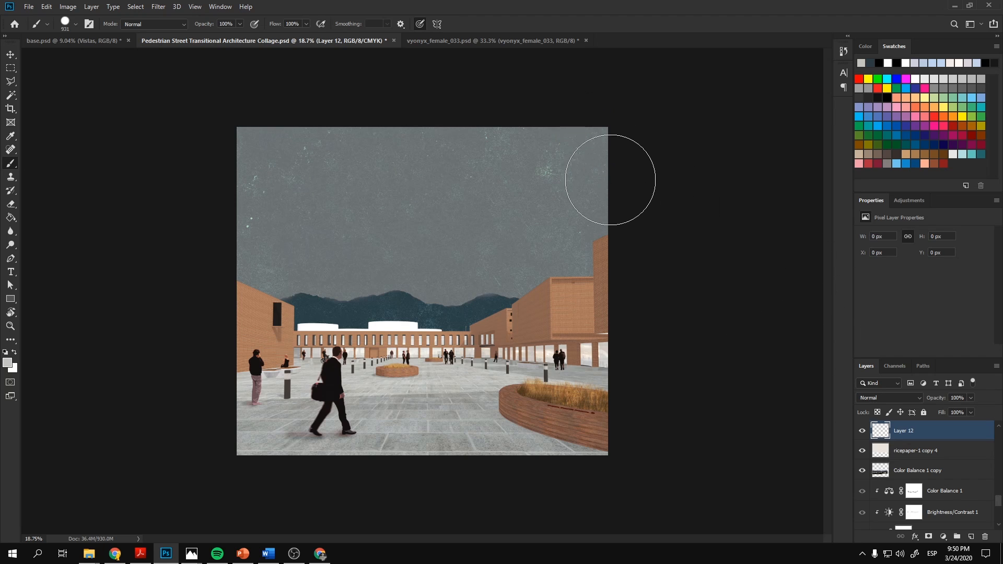
right_click(619, 188, "alt")
left_click(627, 195)
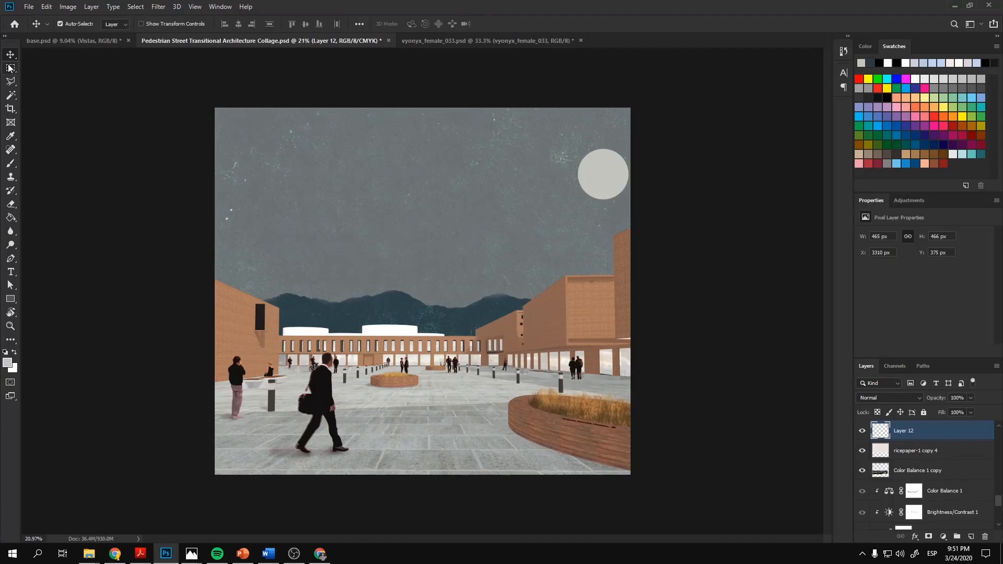
scroll(401, 285, "down", 2)
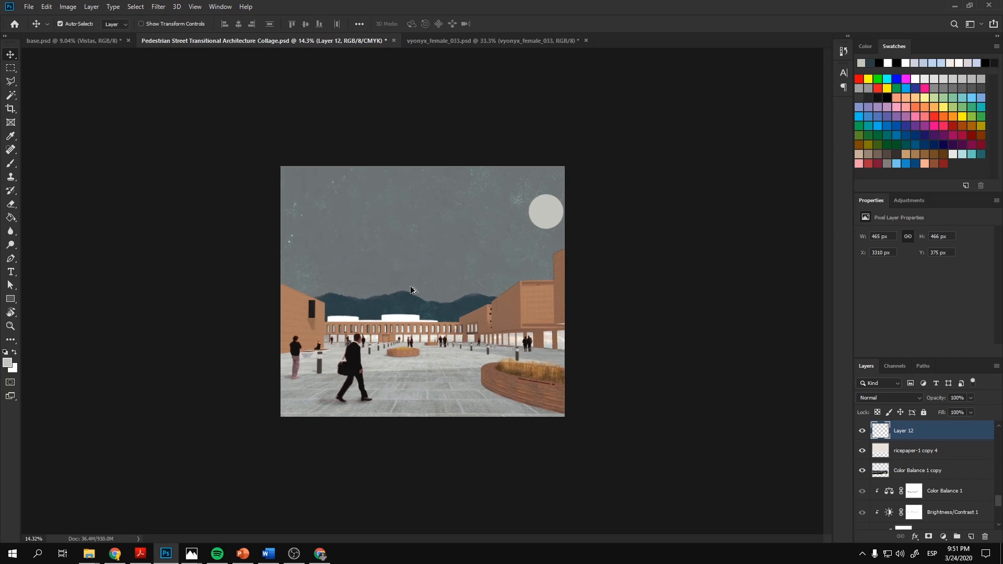
scroll(410, 286, "up", 1)
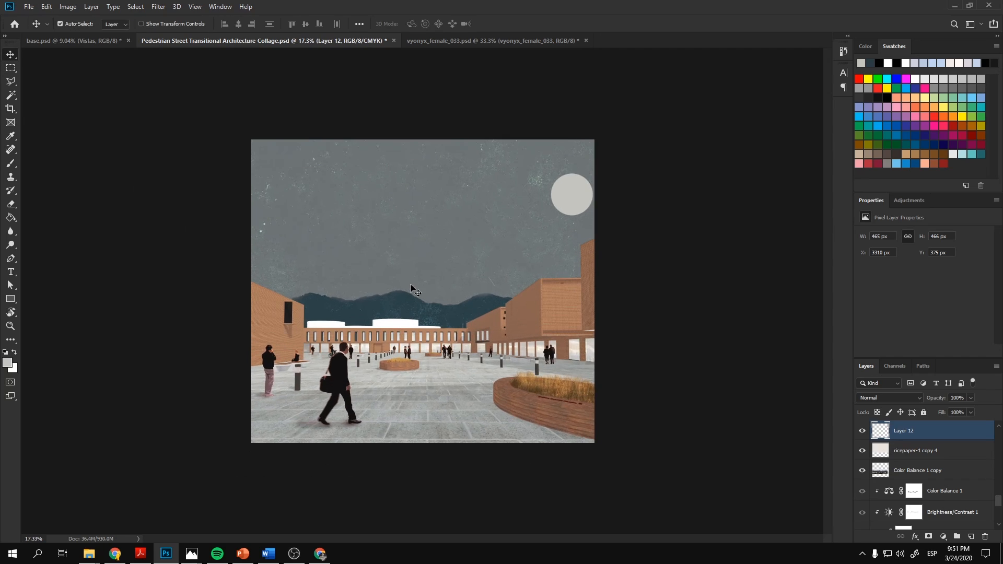
- Select the shadows layer and save the collage document with Ctrl+S
left_click(436, 425)
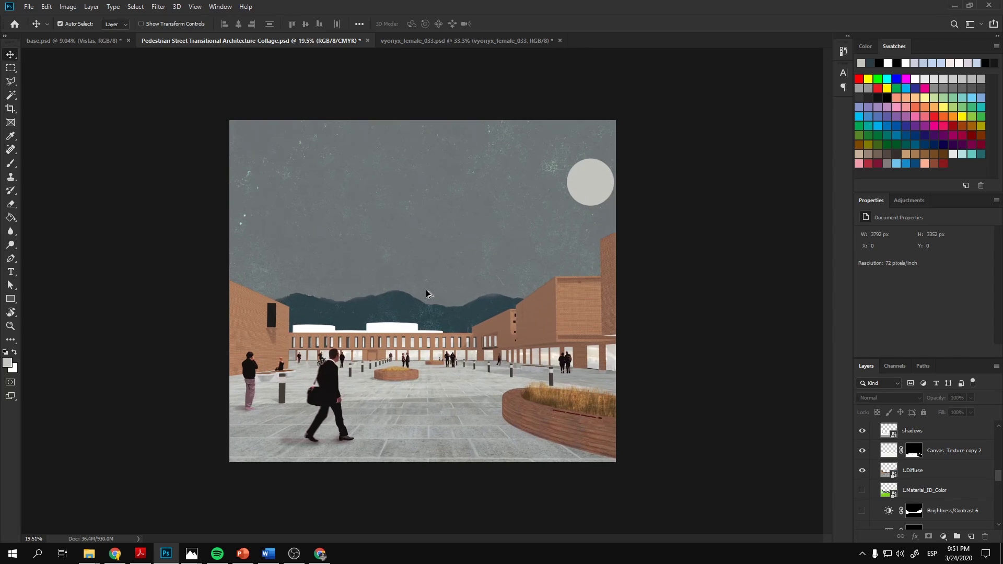
scroll(425, 289, "down", 1)
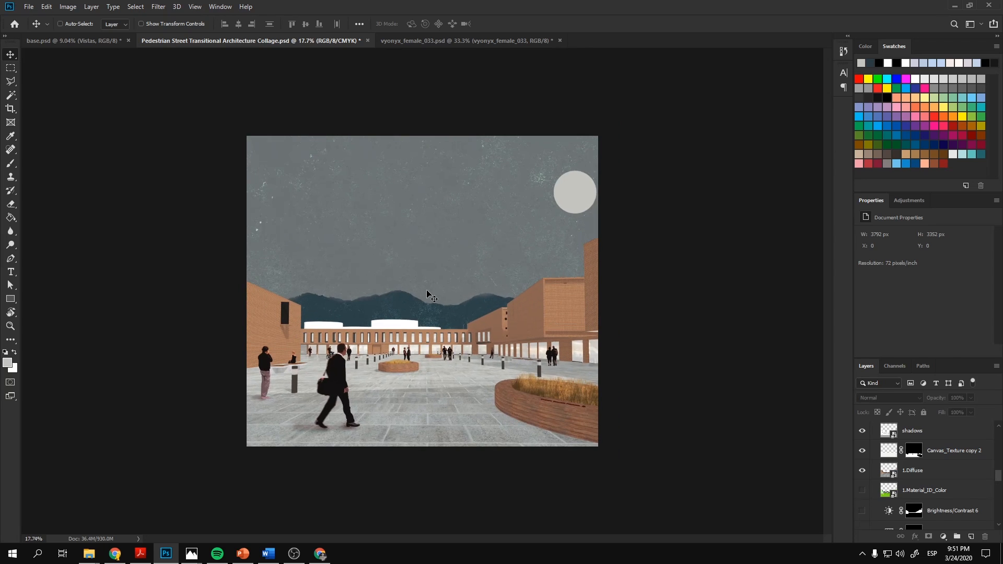
key("ctrl+s")
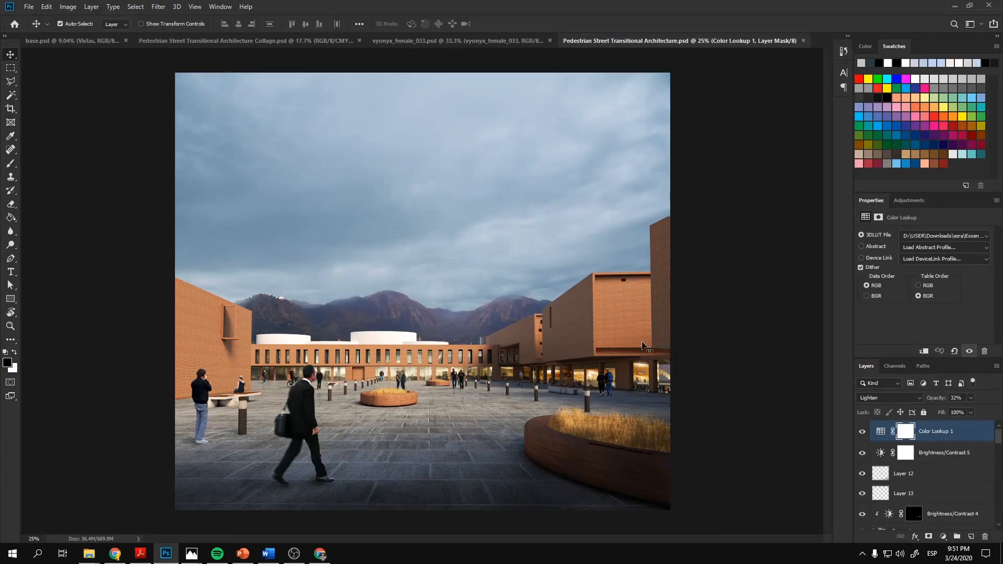
- Carry the merged render layer into the collage document and drop it centred on the canvas as the top layer
left_click(807, 433)
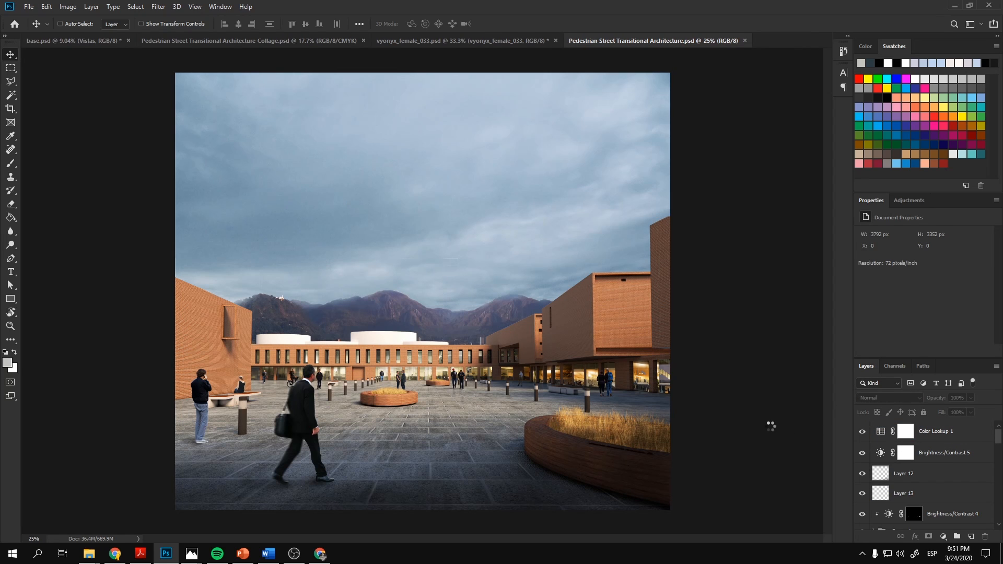
left_click_drag(595, 396, 339, 32)
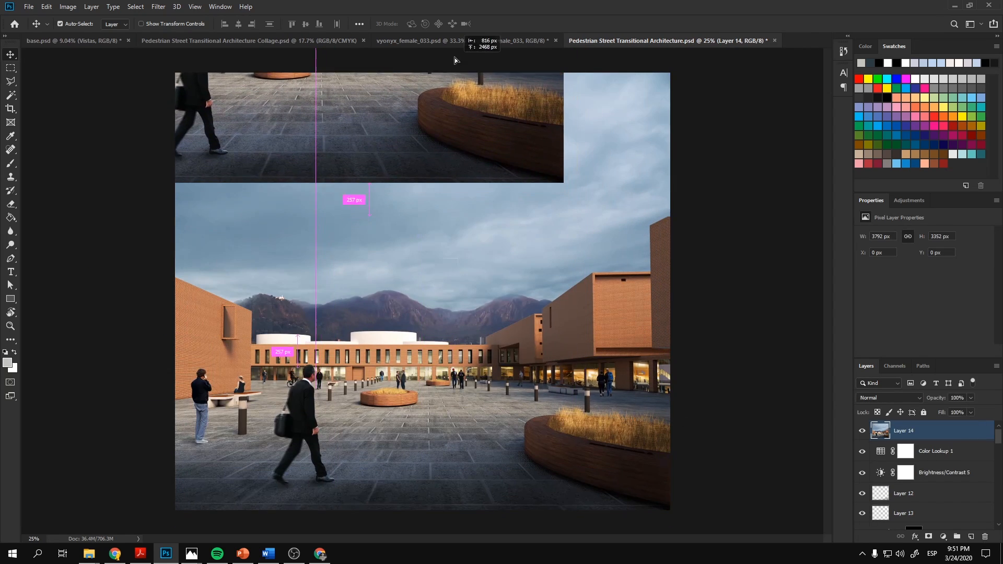
left_click(322, 40)
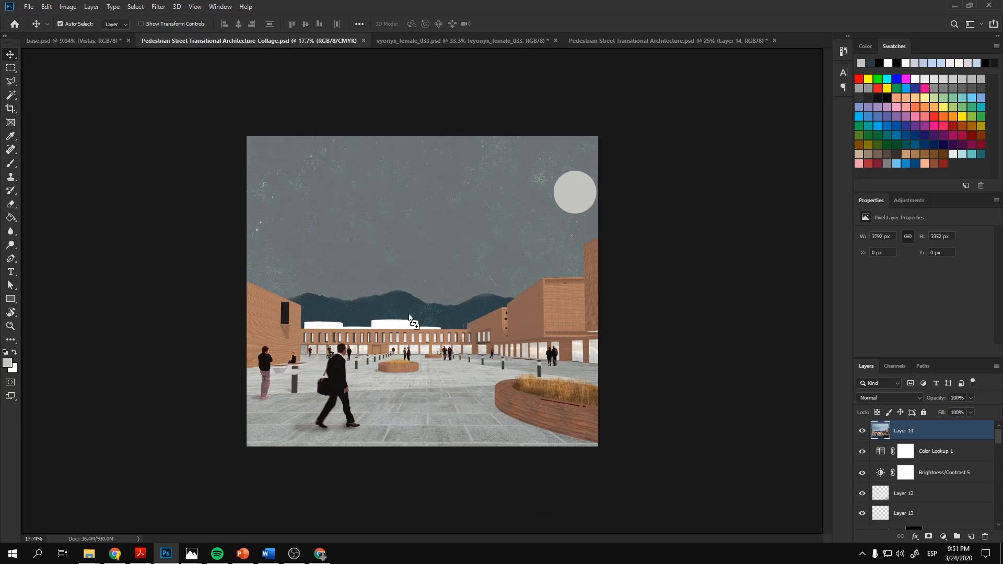
key("ctrl+v")
mouse_move(415, 320)
left_mouse_down()
mouse_move(452, 316)
mouse_move(447, 304)
left_mouse_up()
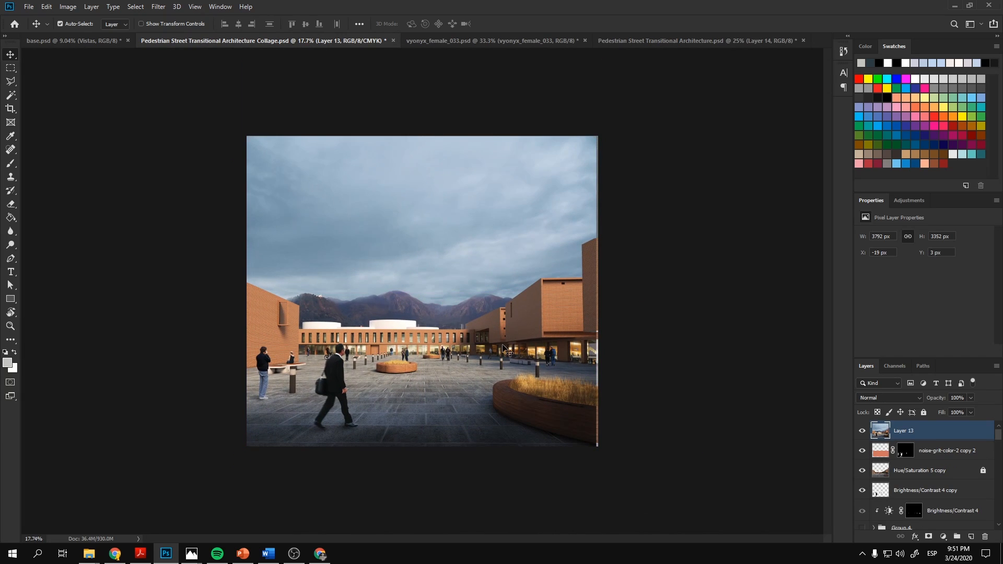
- Align the pasted render flush with the canvas and toggle its visibility to compare against the collage
left_click_drag(513, 361, 514, 360)
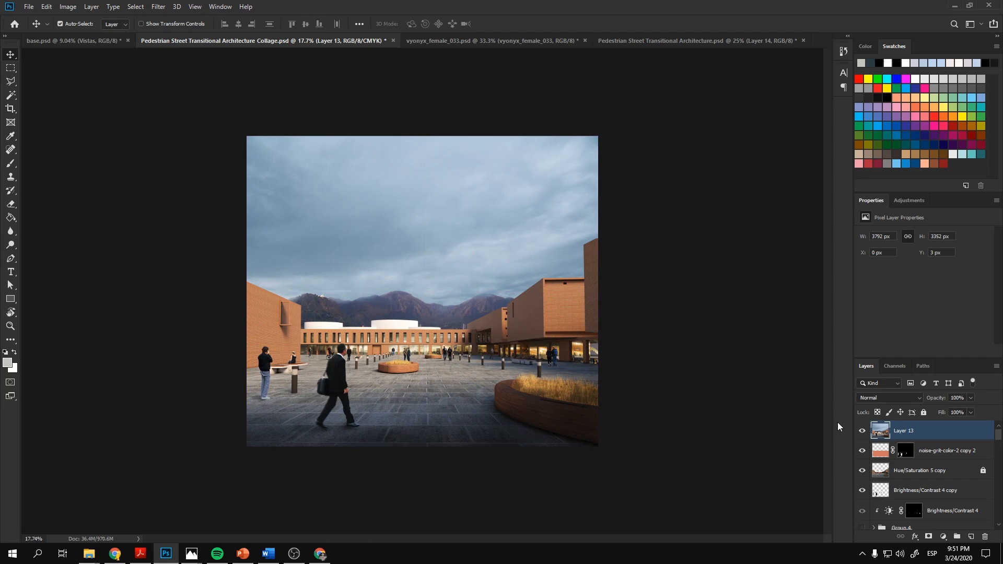
left_click(861, 431)
left_click(861, 431)
left_click(861, 432)
left_click(859, 432)
- Marquee the right half, mask the render to it and invert the mask so the original shows left, collage right
key("m")
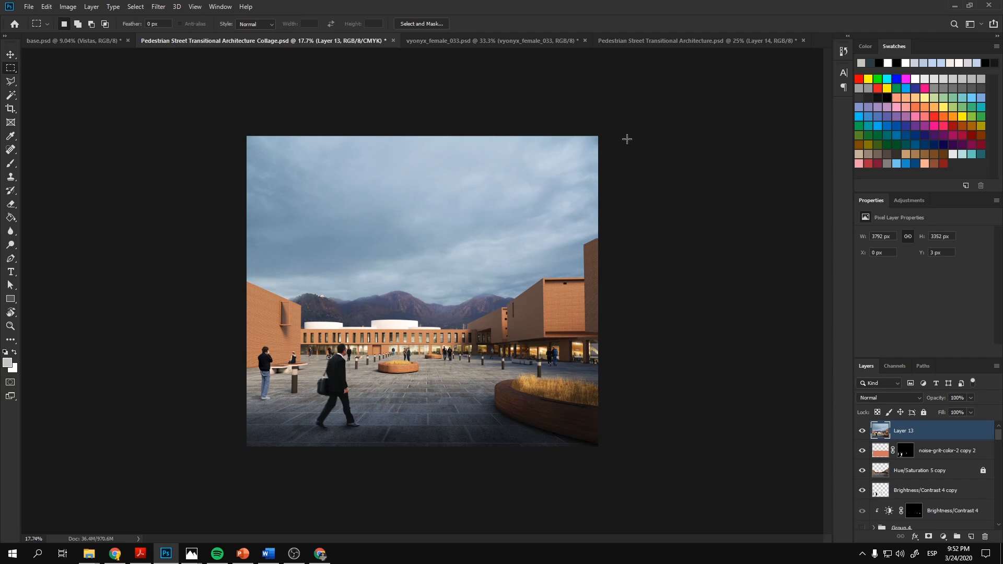
mouse_move(623, 130)
left_mouse_down()
mouse_move(415, 493)
mouse_move(423, 498)
left_mouse_up()
left_click(929, 538)
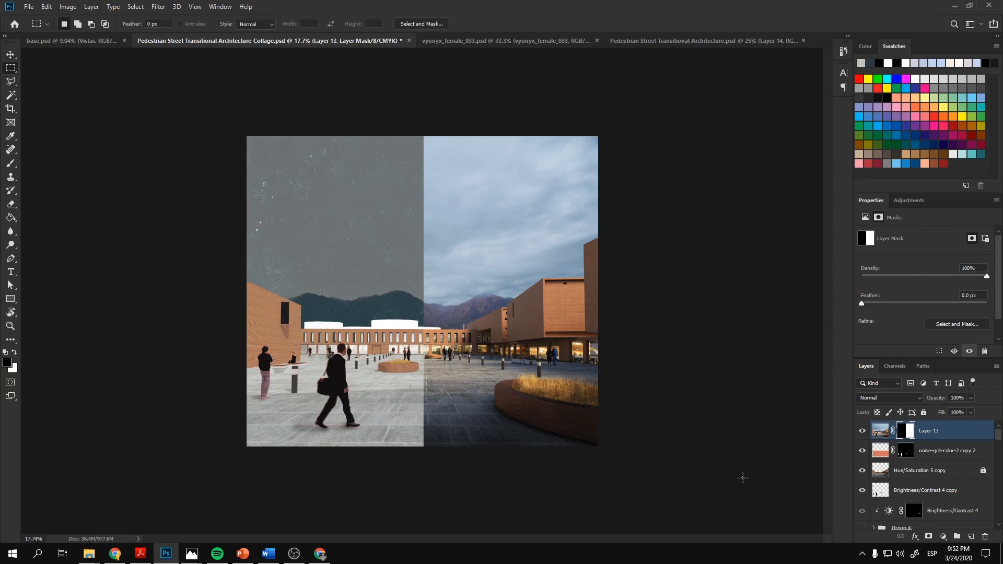
key("v")
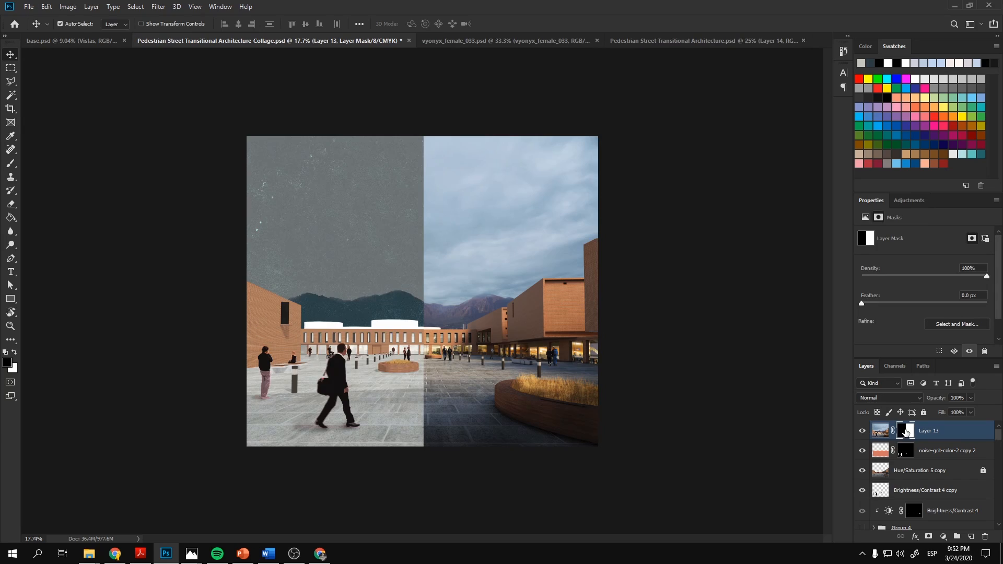
key("ctrl+i")
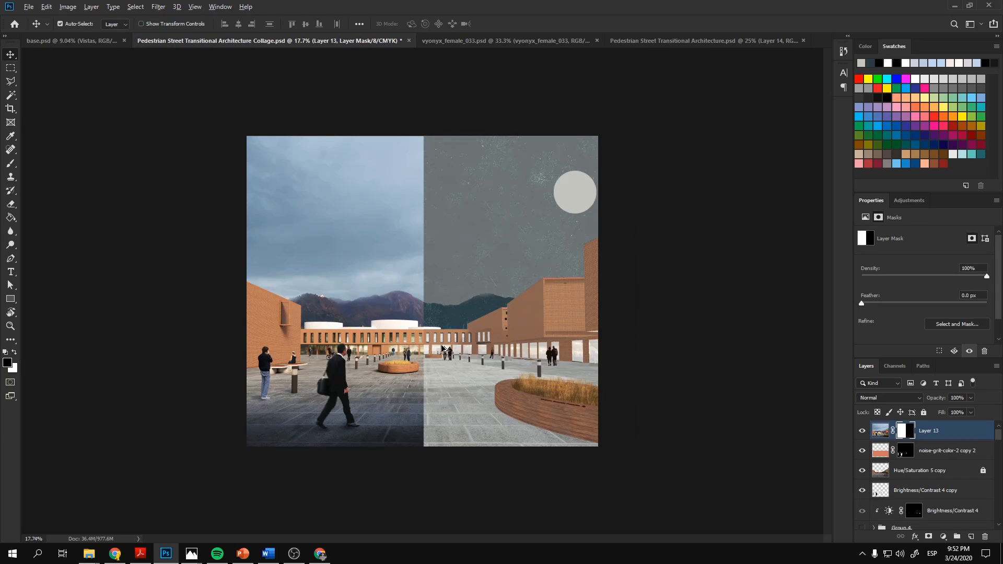